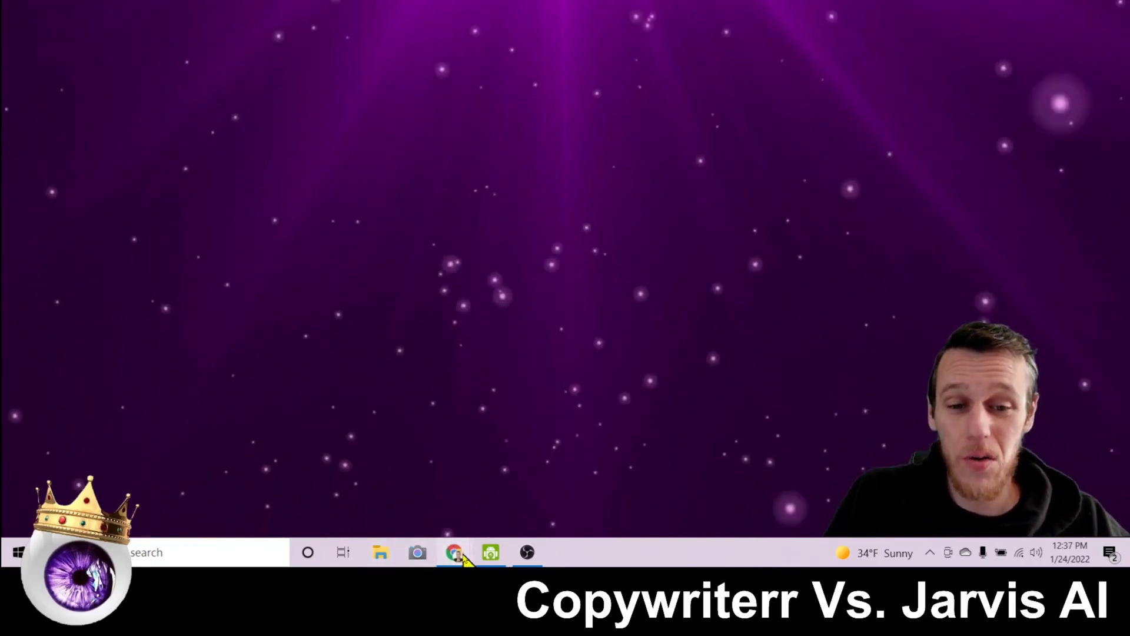
- Bring the Chrome window with the Jarvis dashboard to the front
mouse_move(454, 552)
left_click(692, 486)
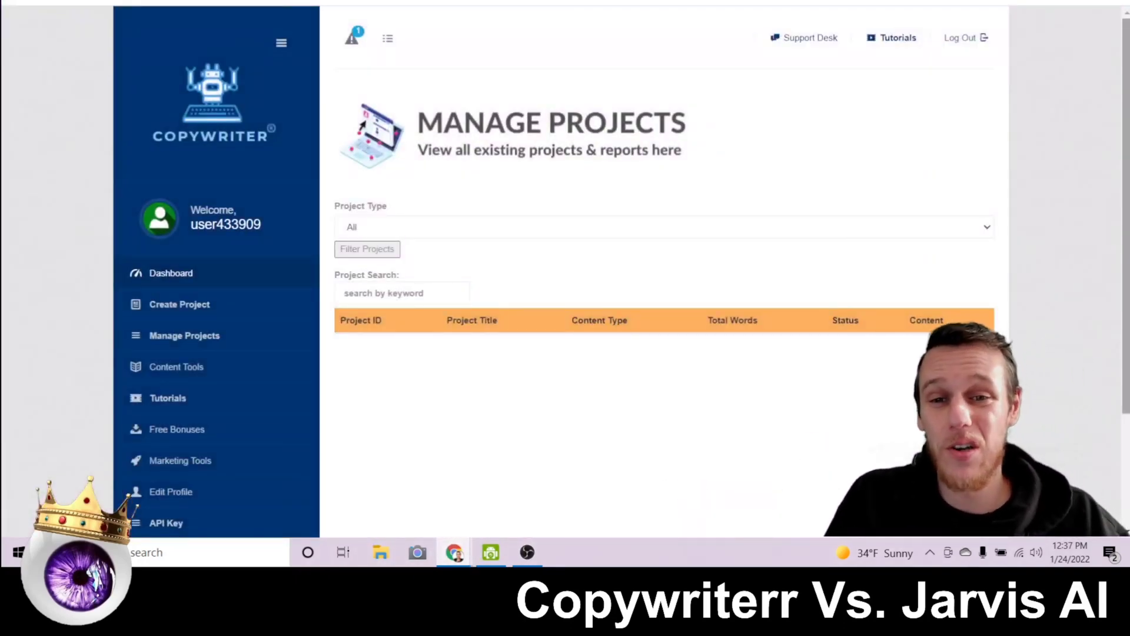
scroll(578, 252, "down", 3)
scroll(584, 303, "up", 3)
scroll(585, 307, "down", 3)
scroll(585, 310, "up", 3)
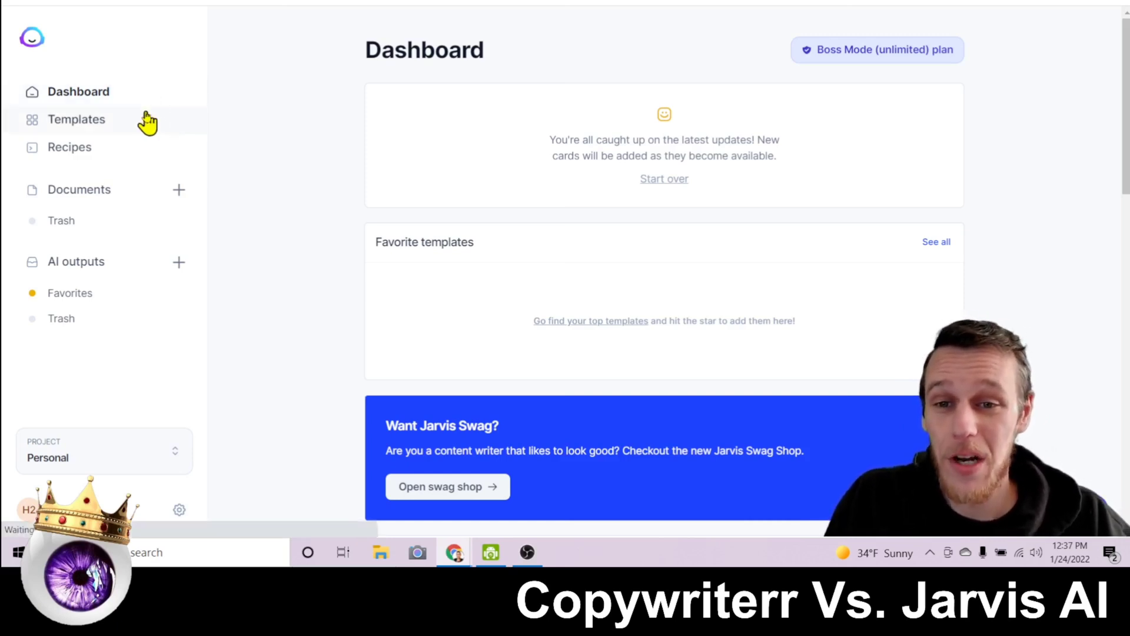
- Browse the Jarvis Templates page, scrolling through all the template cards
left_click(147, 121)
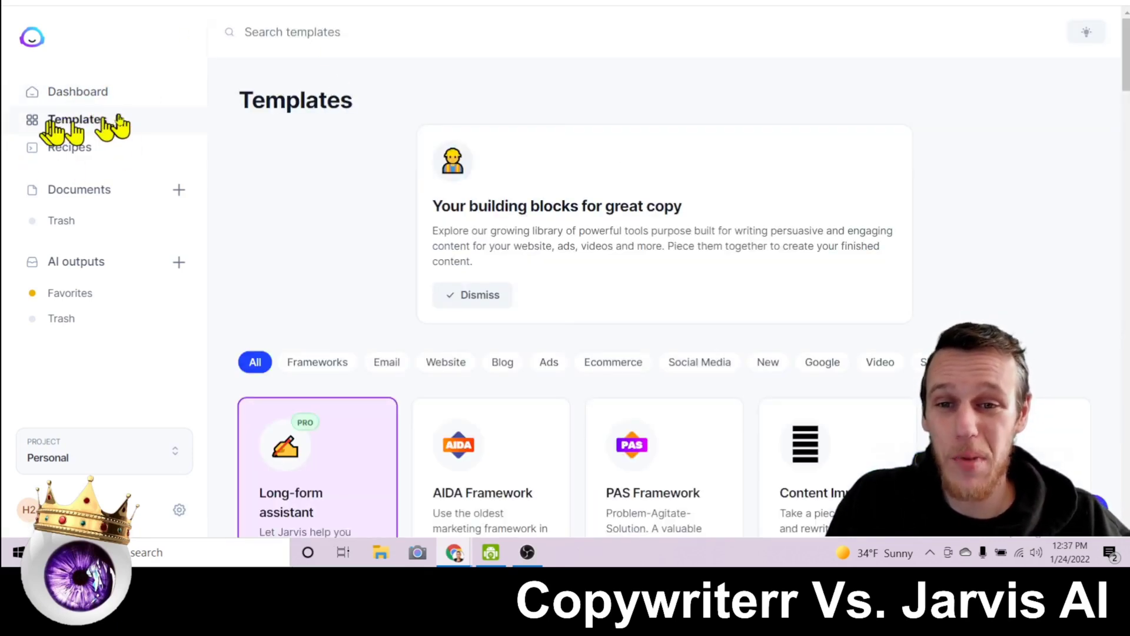
scroll(590, 106, "down", 1)
scroll(586, 106, "down", 3)
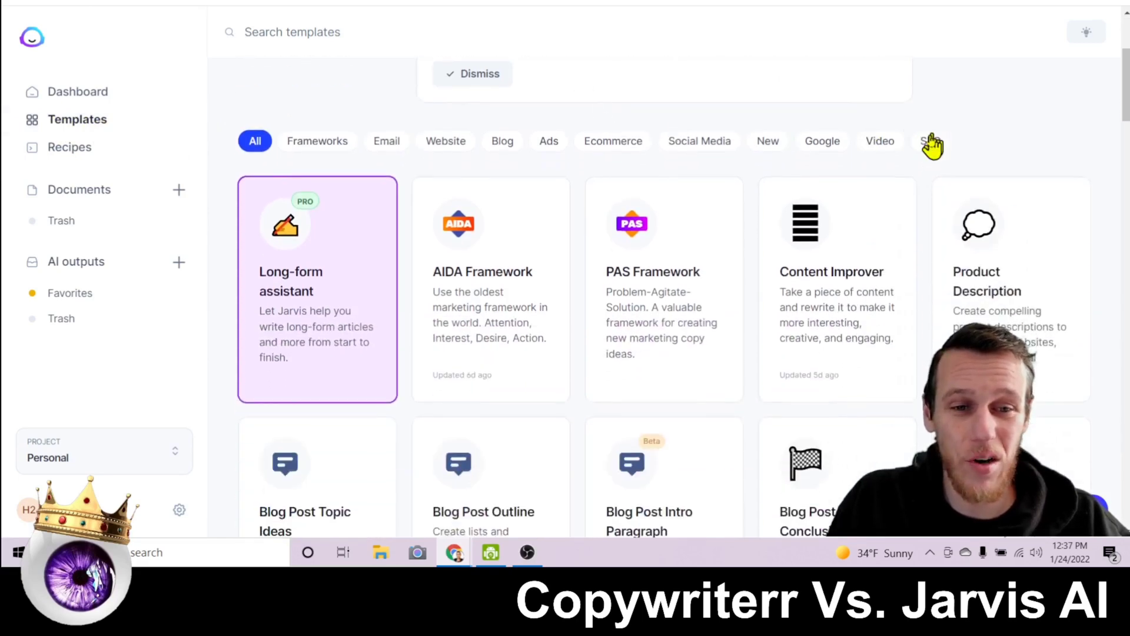
scroll(871, 144, "down", 1)
scroll(821, 151, "down", 3)
scroll(806, 171, "down", 1)
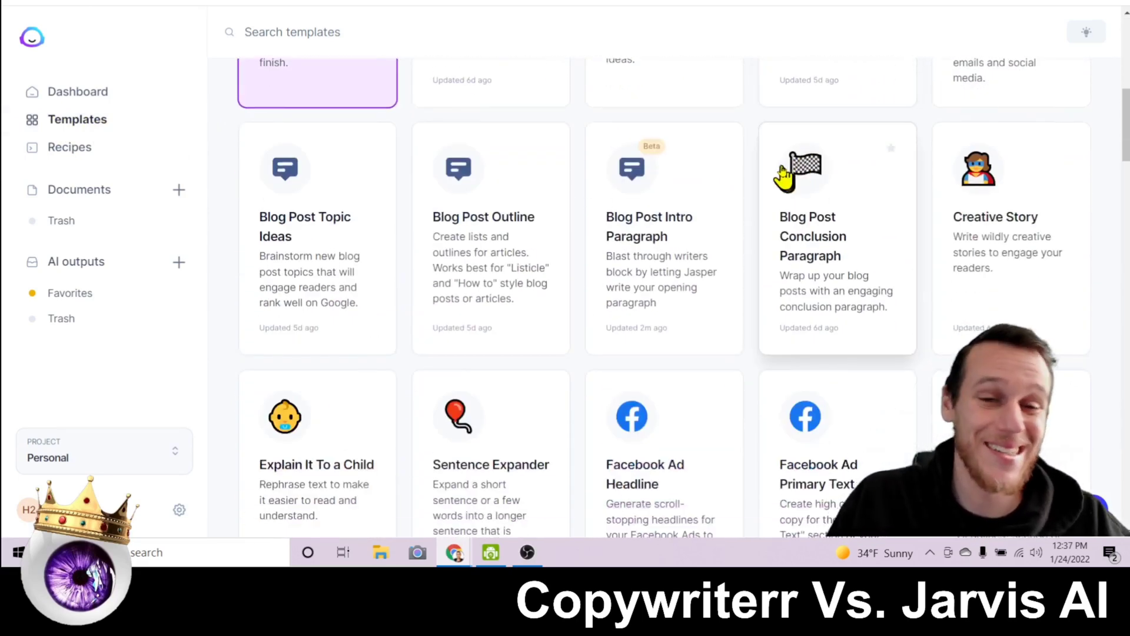
scroll(784, 171, "down", 1)
scroll(785, 177, "down", 2)
scroll(786, 180, "down", 2)
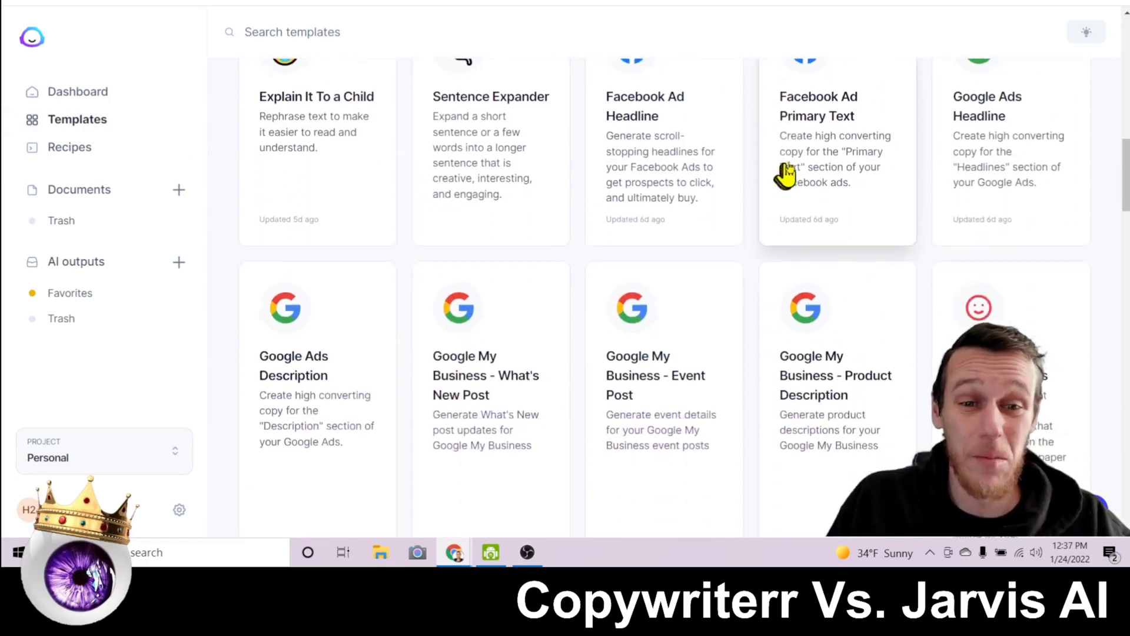
scroll(979, 159, "down", 1)
scroll(979, 156, "down", 2)
scroll(979, 156, "down", 1)
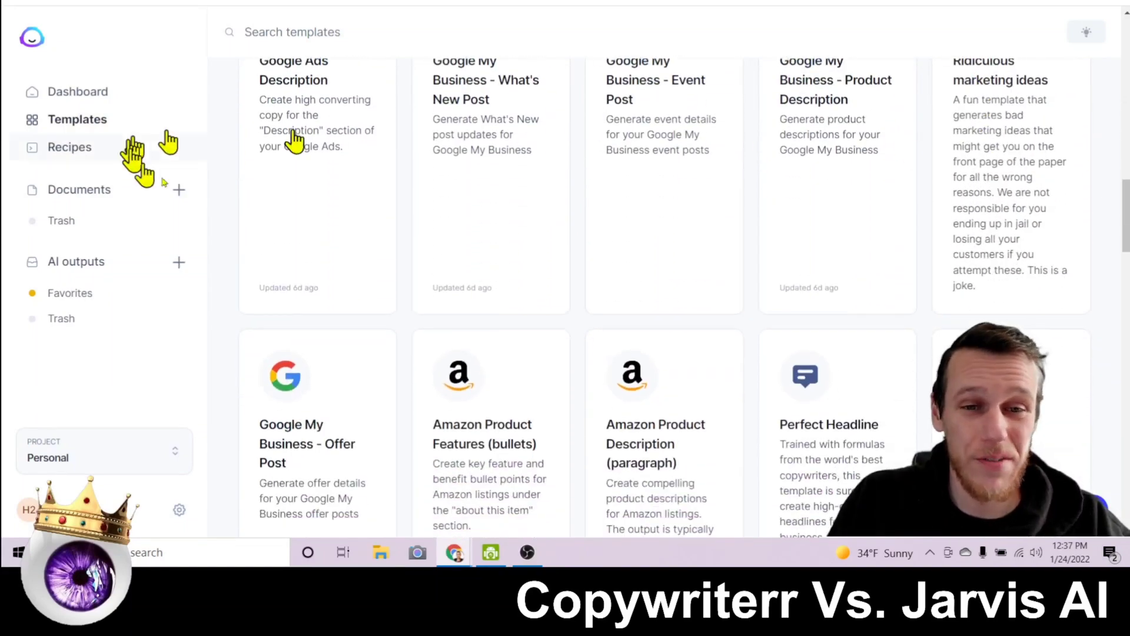
scroll(553, 200, "down", 3)
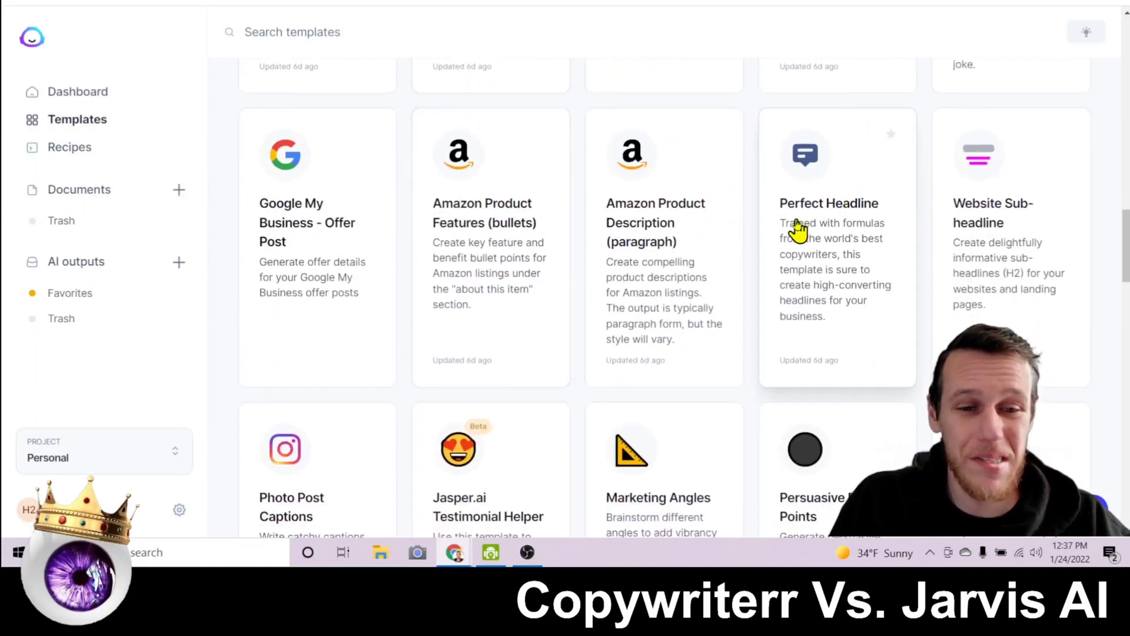
scroll(798, 228, "up", 6)
scroll(801, 228, "up", 5)
scroll(802, 233, "up", 1)
scroll(804, 231, "up", 2)
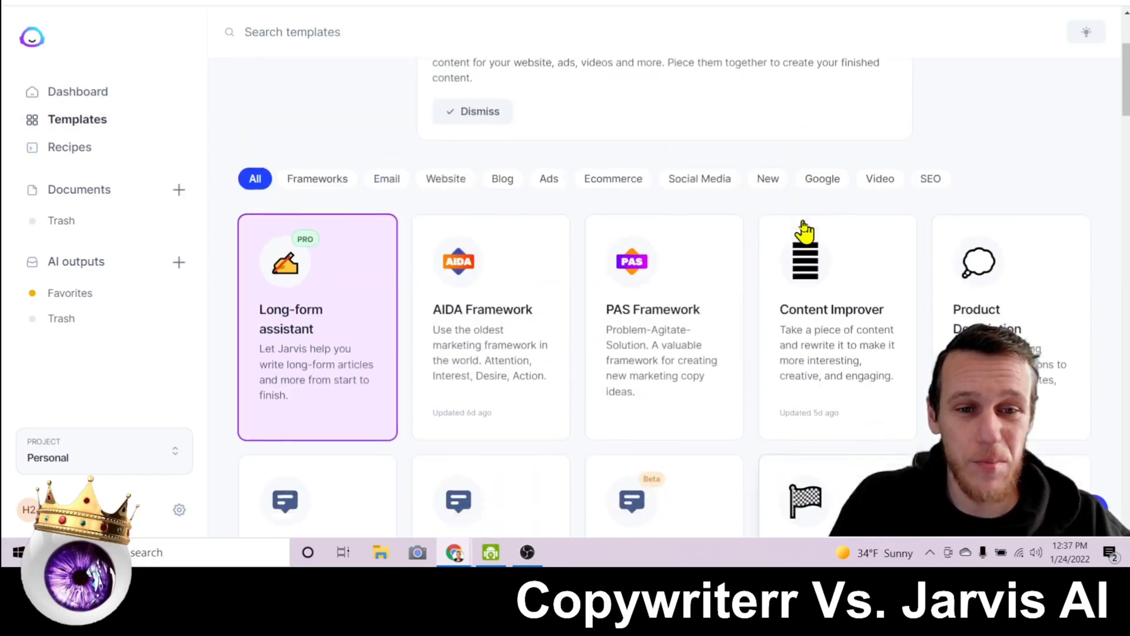
scroll(804, 230, "down", 8)
scroll(804, 229, "down", 7)
scroll(804, 229, "down", 3)
scroll(804, 227, "down", 5)
scroll(804, 227, "down", 4)
scroll(803, 223, "down", 3)
scroll(804, 224, "down", 4)
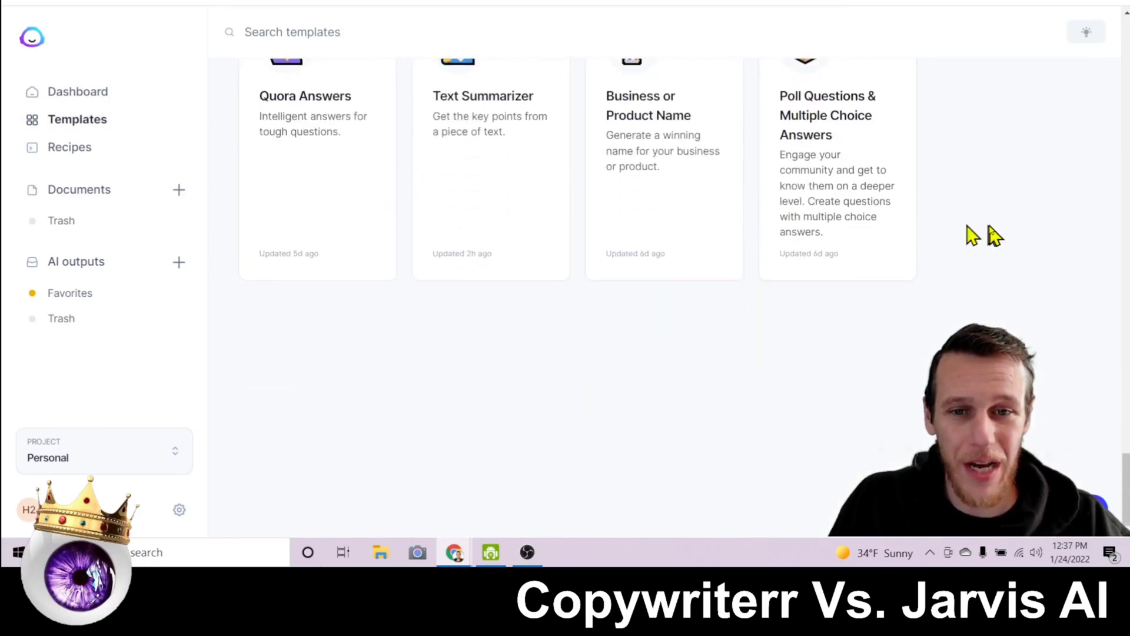
scroll(416, 220, "up", 2)
scroll(593, 303, "up", 5)
scroll(1090, 329, "up", 2)
scroll(1088, 324, "up", 5)
scroll(1072, 295, "up", 5)
scroll(1066, 283, "up", 5)
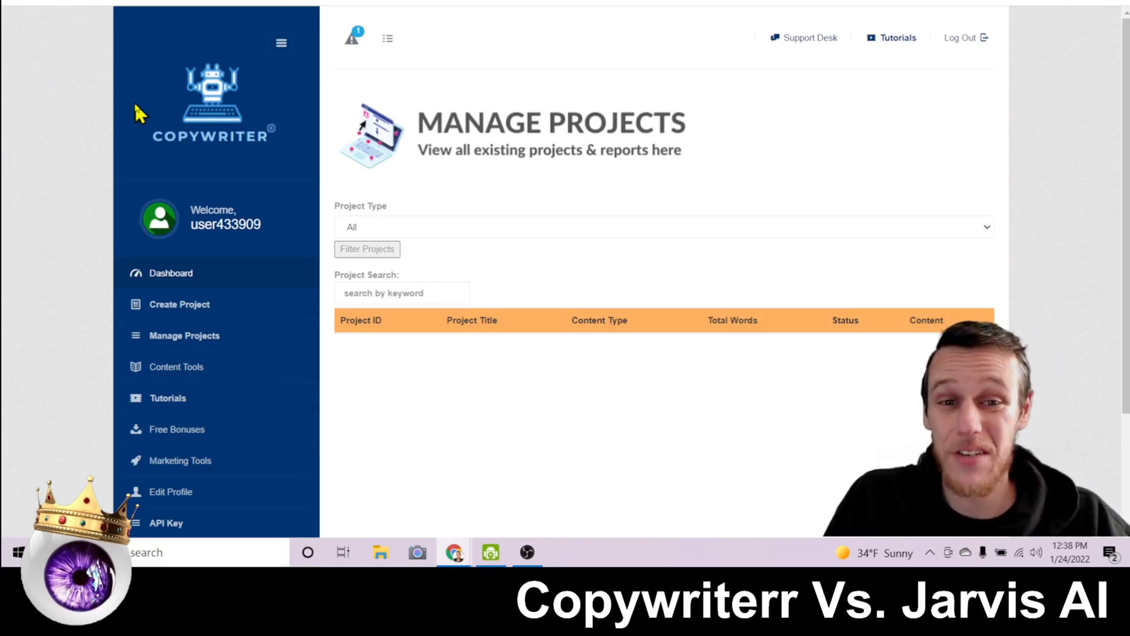
scroll(157, 149, "down", 3)
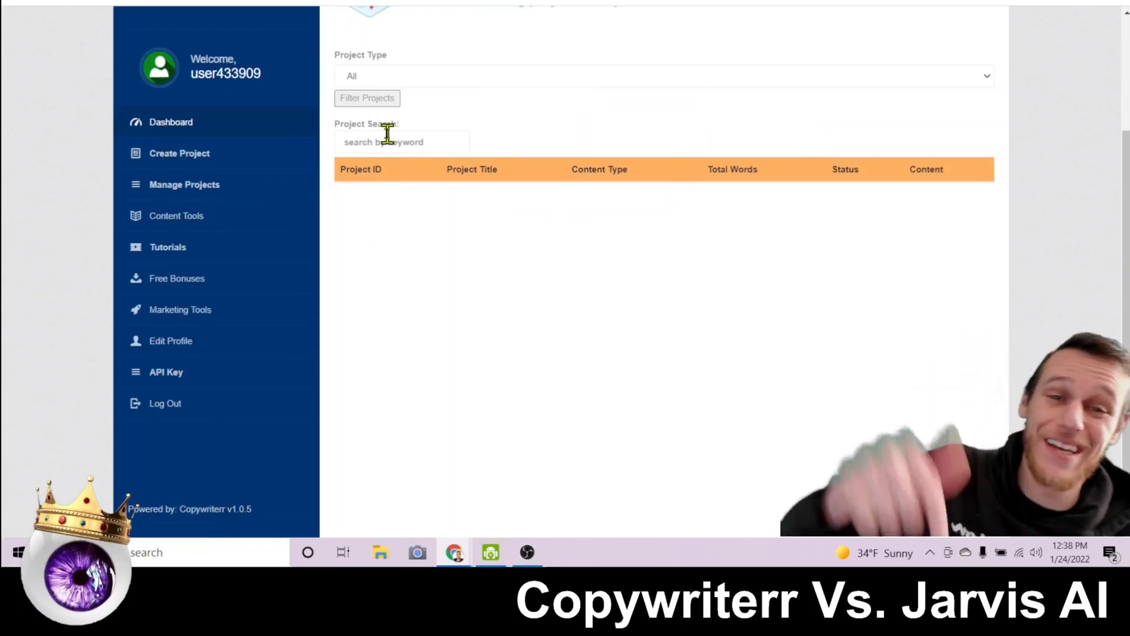
scroll(288, 235, "up", 2)
scroll(288, 236, "up", 1)
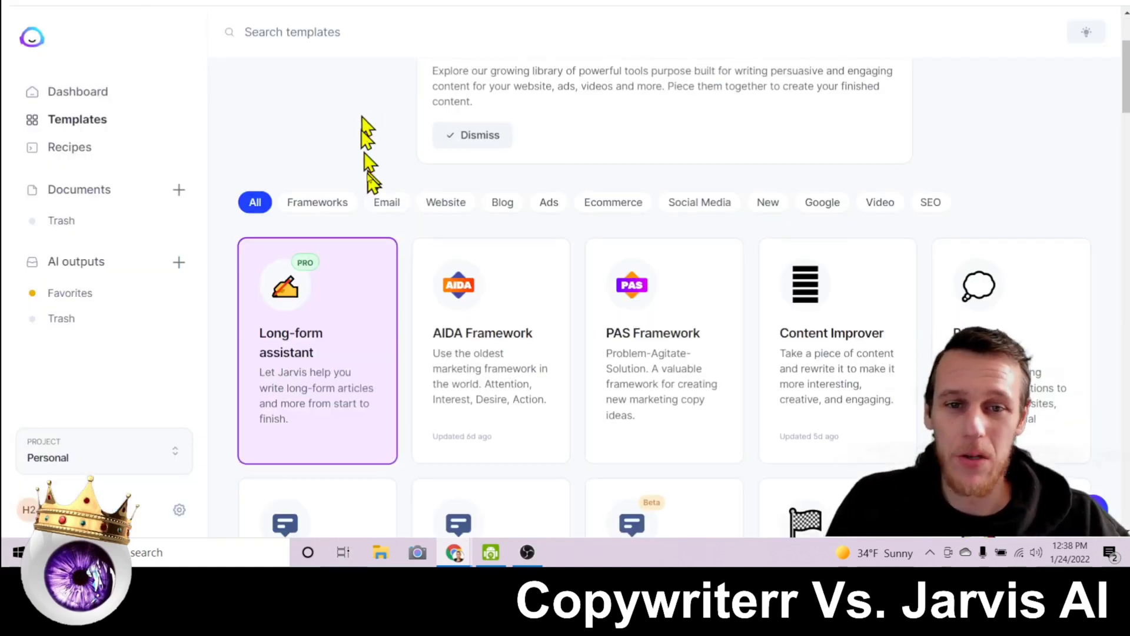
scroll(370, 177, "up", 4)
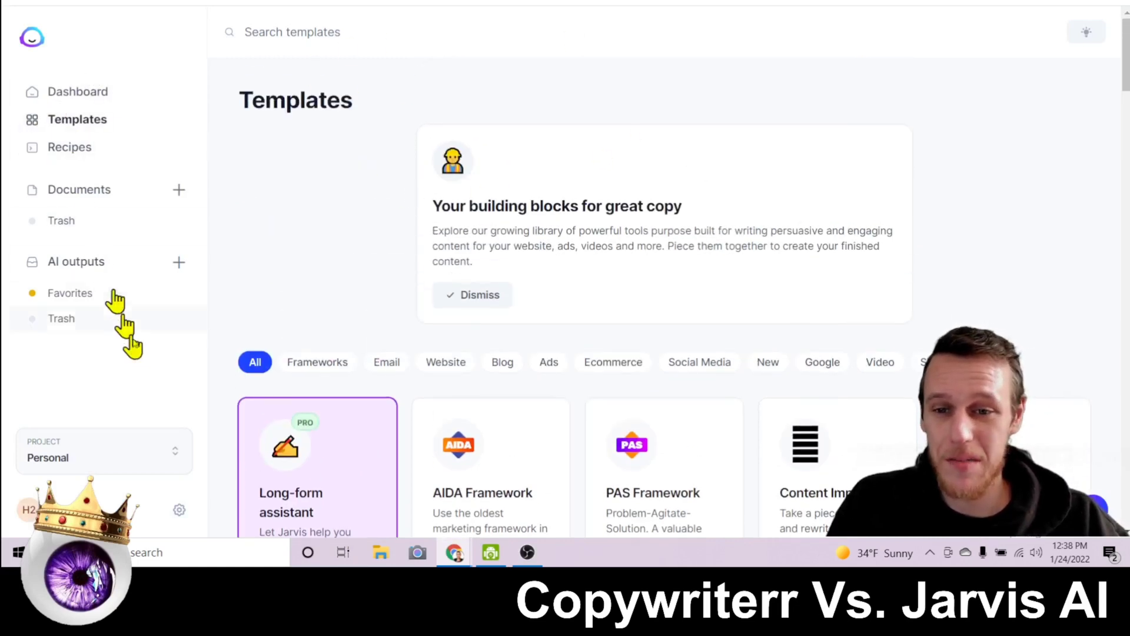
scroll(378, 202, "down", 3)
scroll(447, 328, "down", 2)
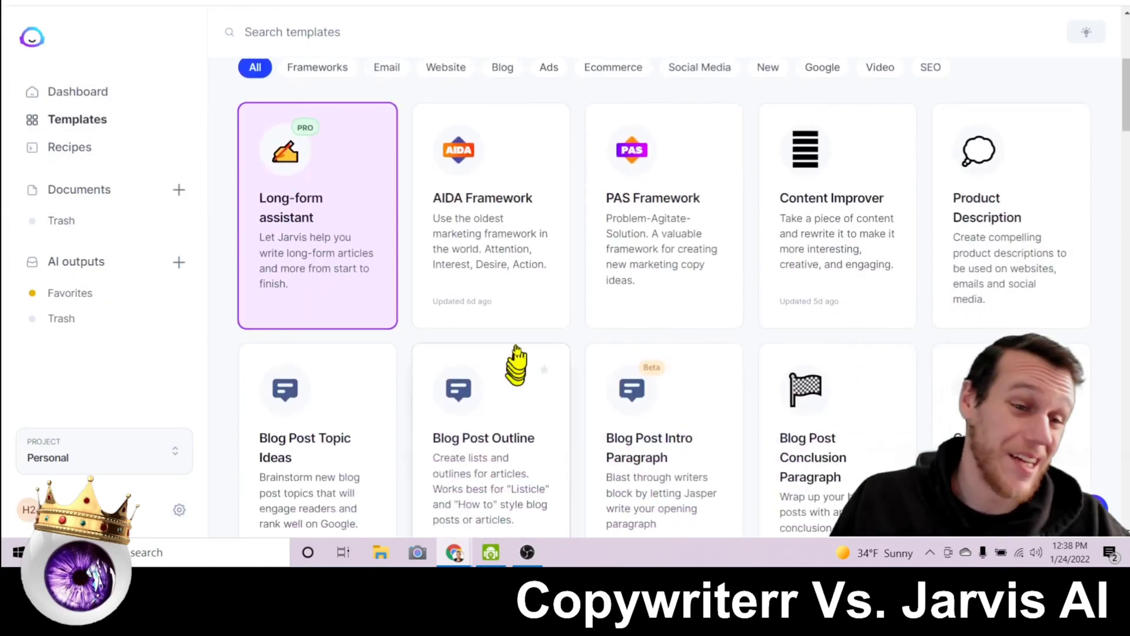
scroll(519, 353, "up", 1)
scroll(460, 265, "up", 4)
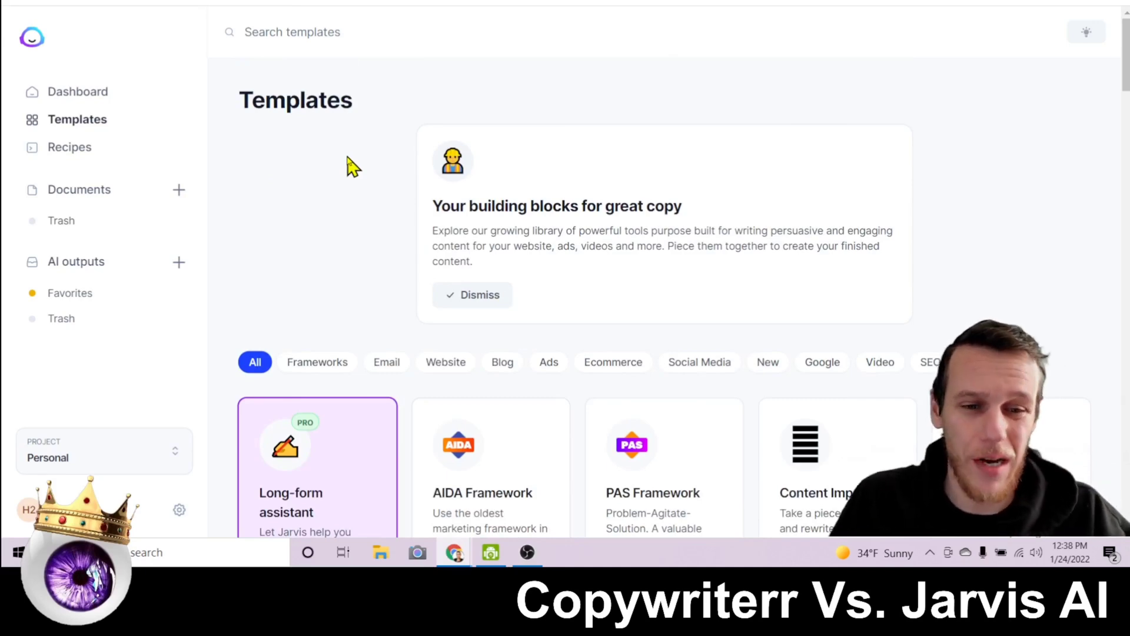
scroll(348, 236, "down", 3)
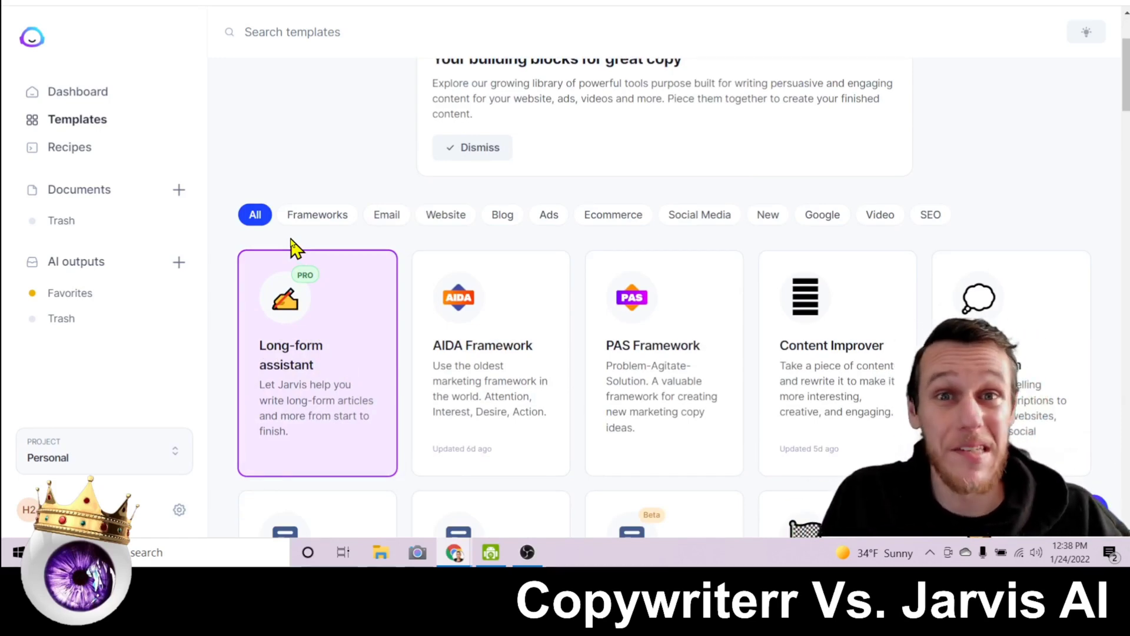
scroll(400, 348, "down", 3)
scroll(905, 441, "down", 3)
scroll(846, 336, "down", 2)
scroll(707, 383, "down", 2)
scroll(848, 398, "down", 2)
scroll(848, 398, "down", 2)
scroll(745, 384, "down", 4)
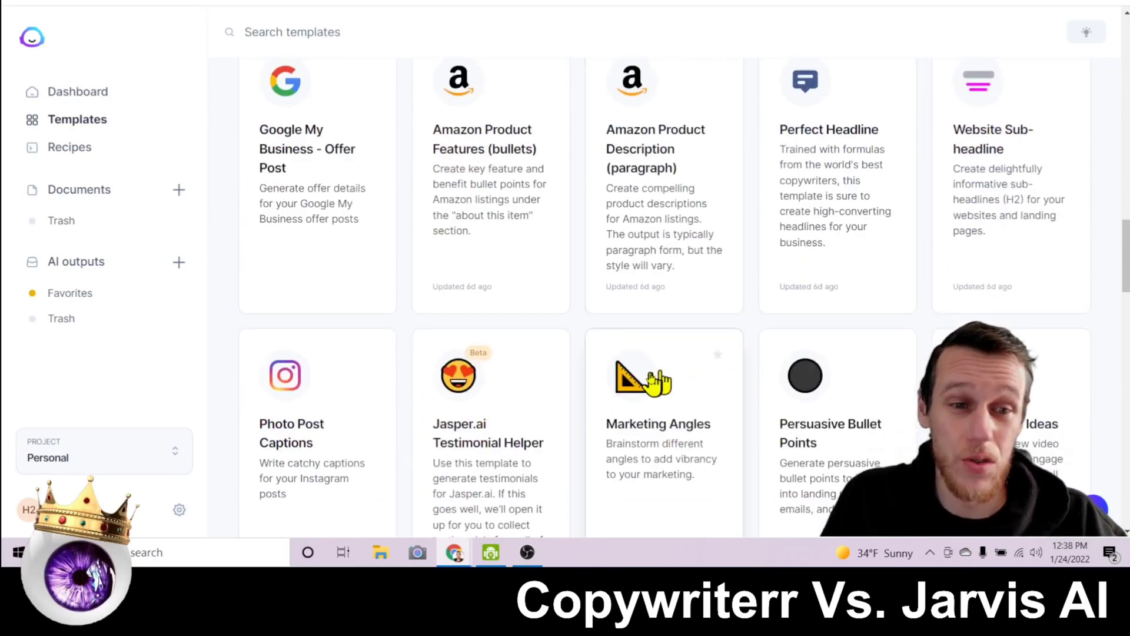
scroll(966, 259, "up", 6)
scroll(969, 264, "up", 3)
scroll(959, 247, "up", 1)
scroll(960, 253, "down", 2)
scroll(968, 236, "down", 4)
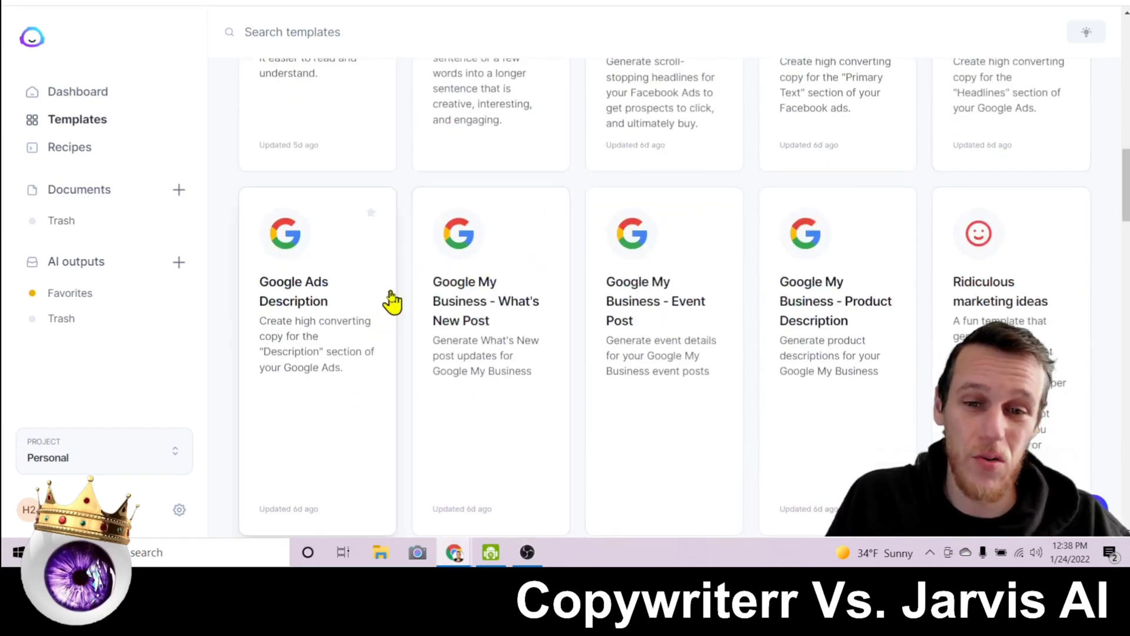
scroll(498, 310, "up", 5)
scroll(497, 310, "up", 3)
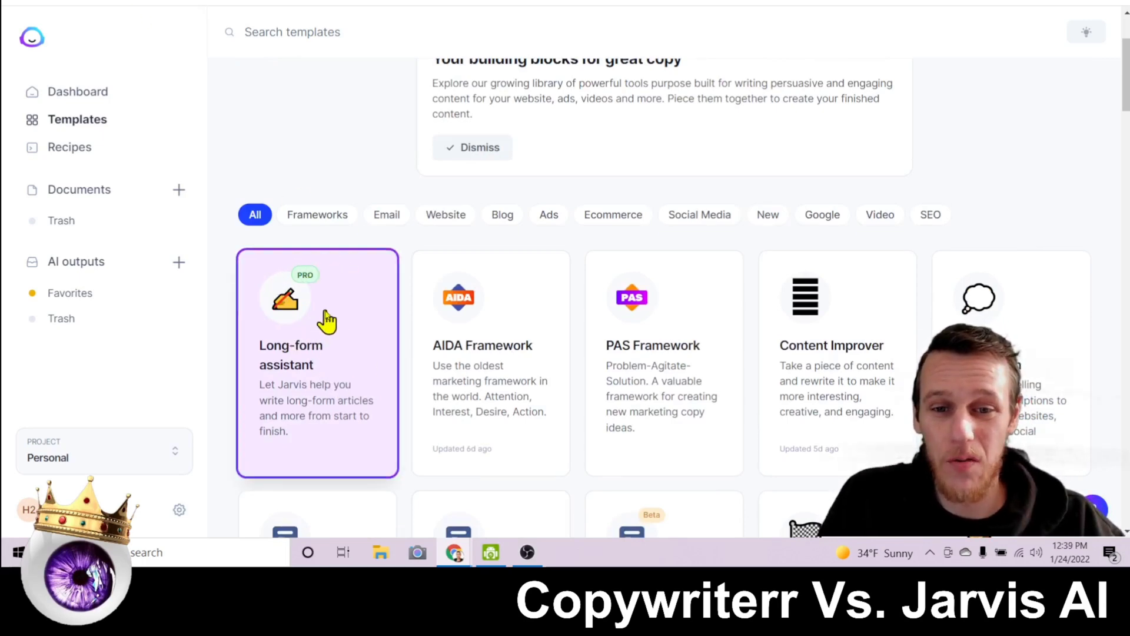
- Start a Long-form Blog post workflow describing how SEO brings Baltimore businesses more traffic
left_click(326, 321)
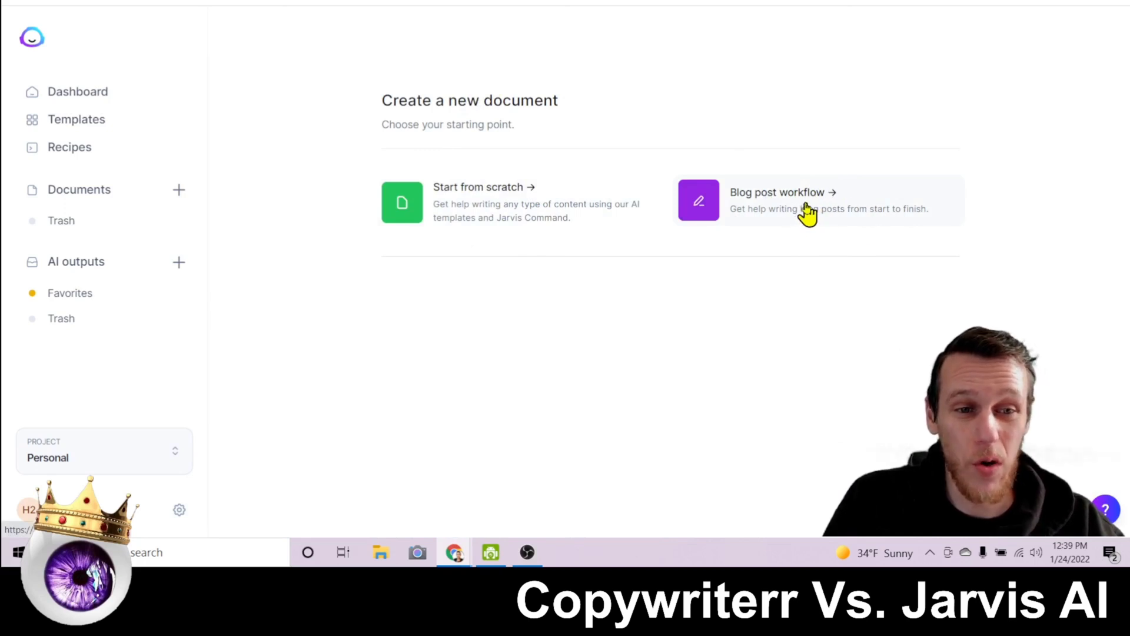
left_click(807, 213)
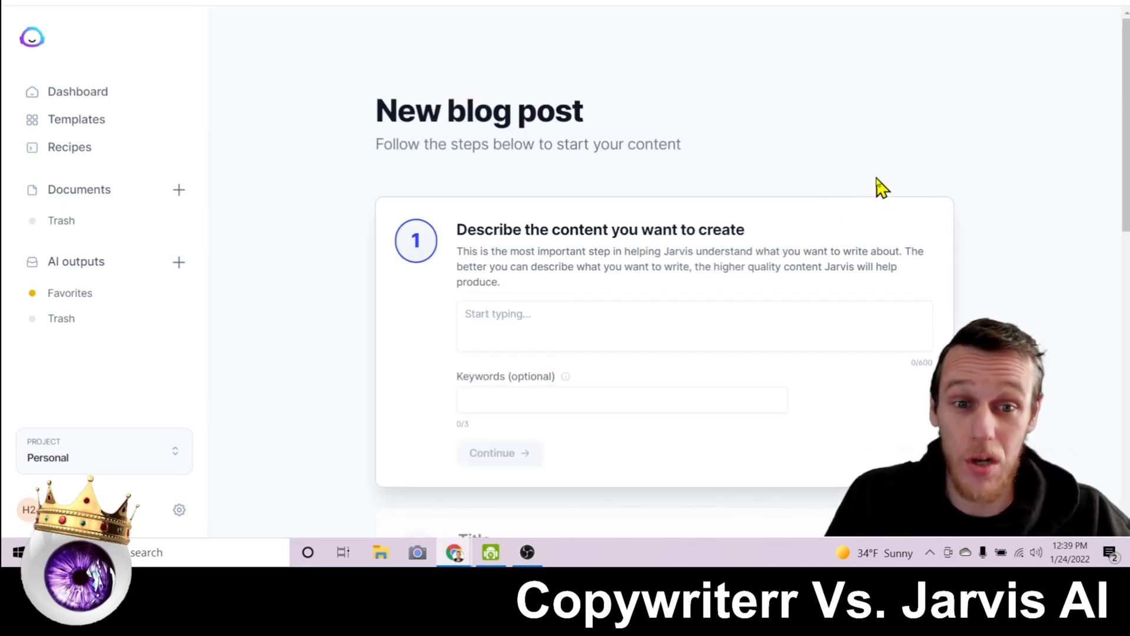
scroll(857, 128, "down", 1)
left_click(603, 255)
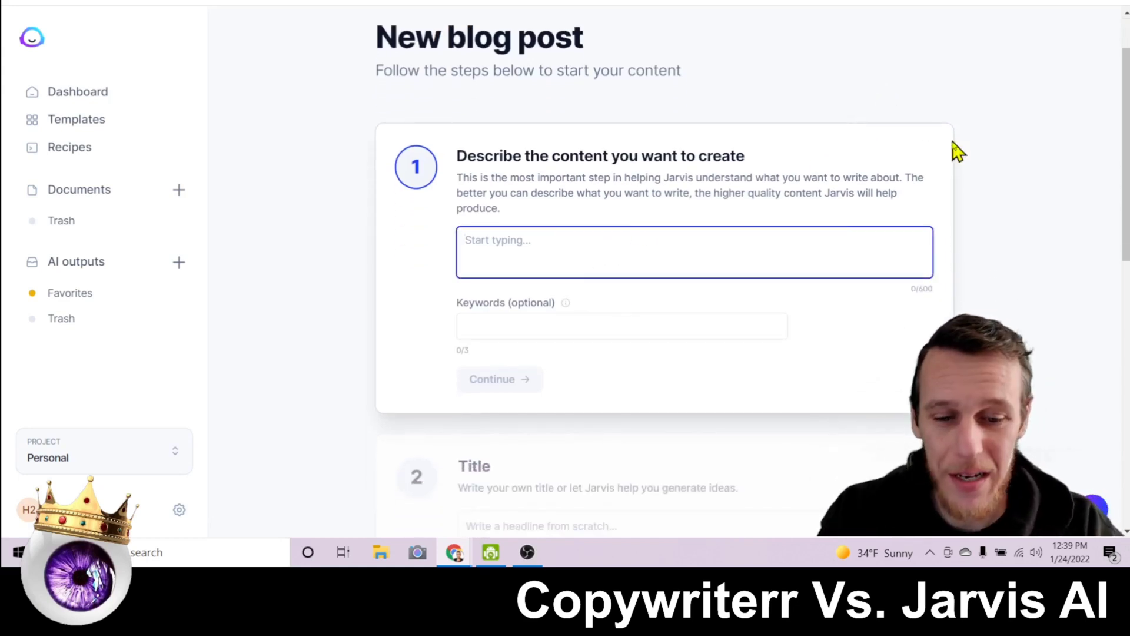
type("T")
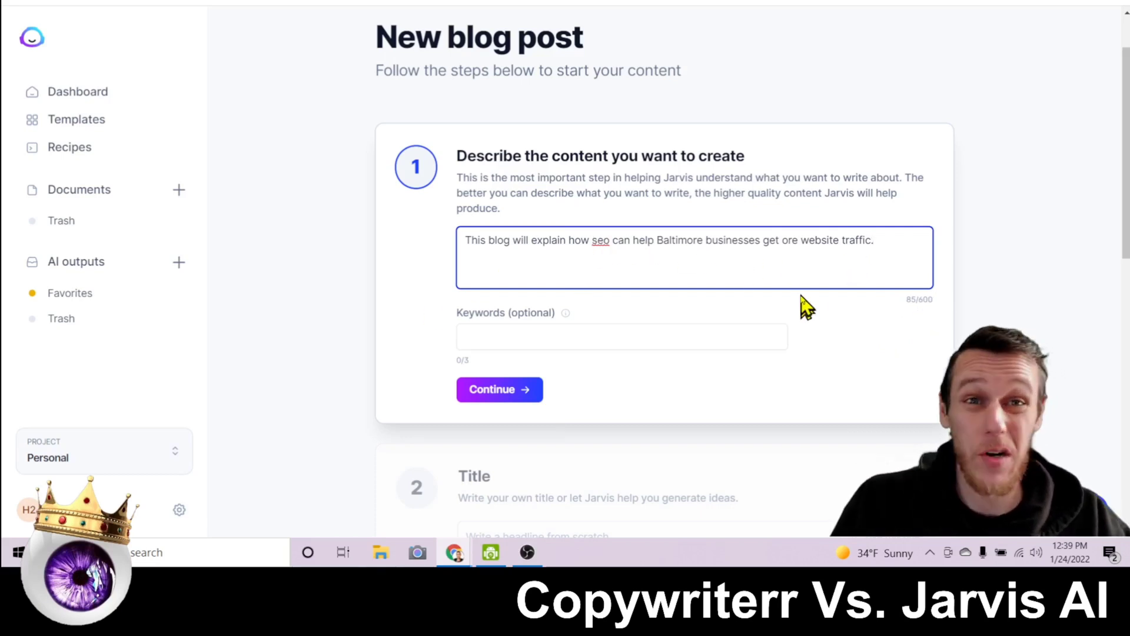
- Add the keywords 'baltimore businesses' and 'seo' to the blog post
left_click(638, 337)
type("baltimore busin")
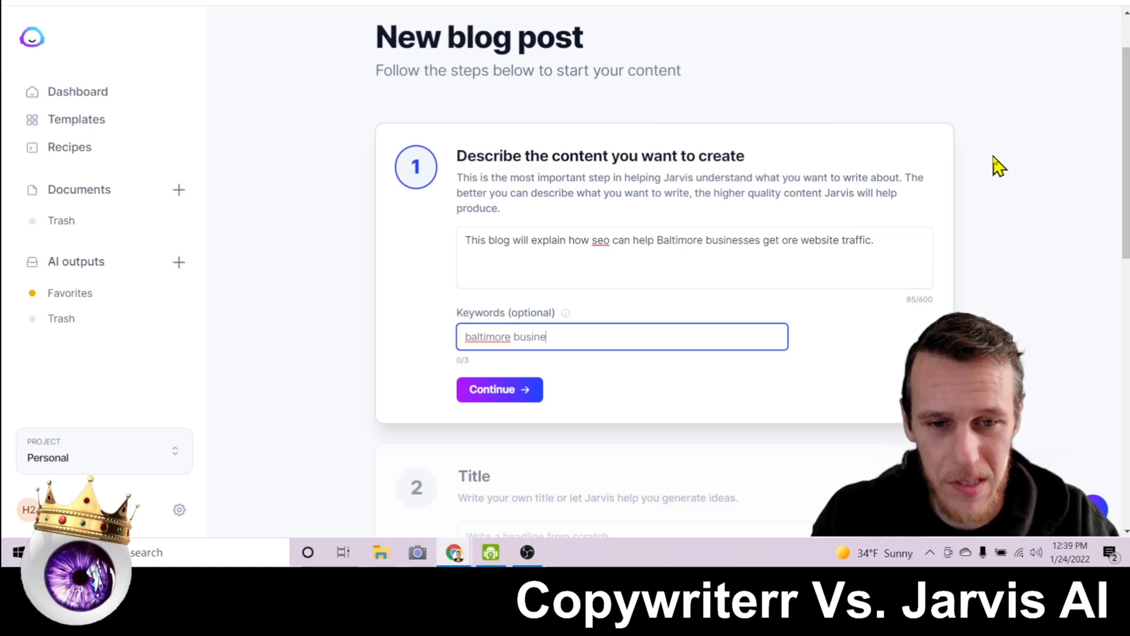
type("esses")
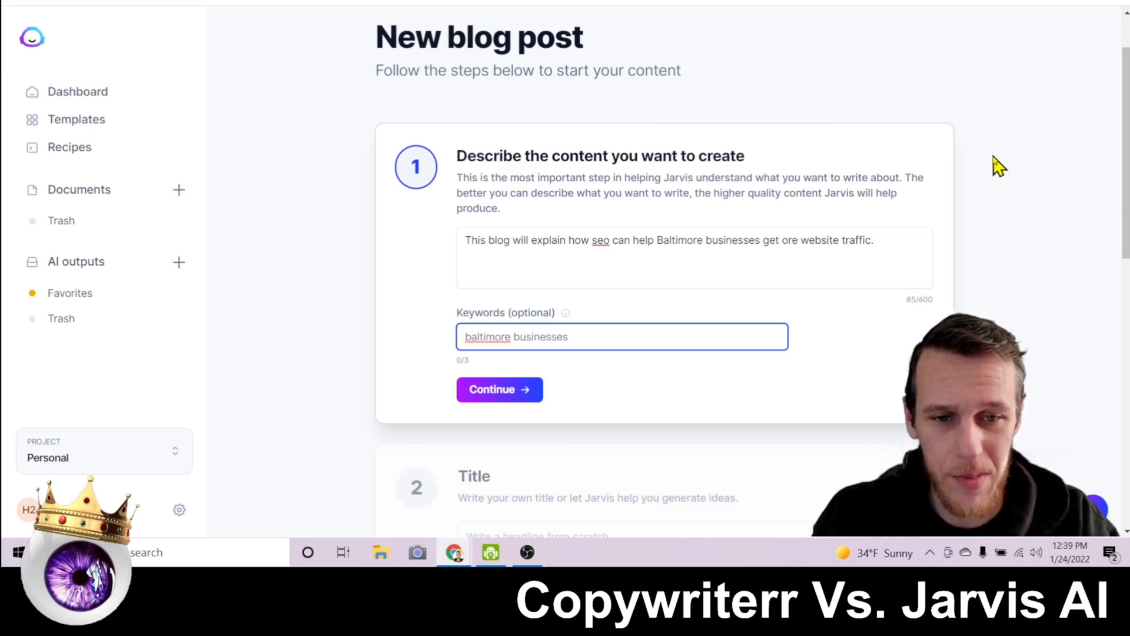
key("Return")
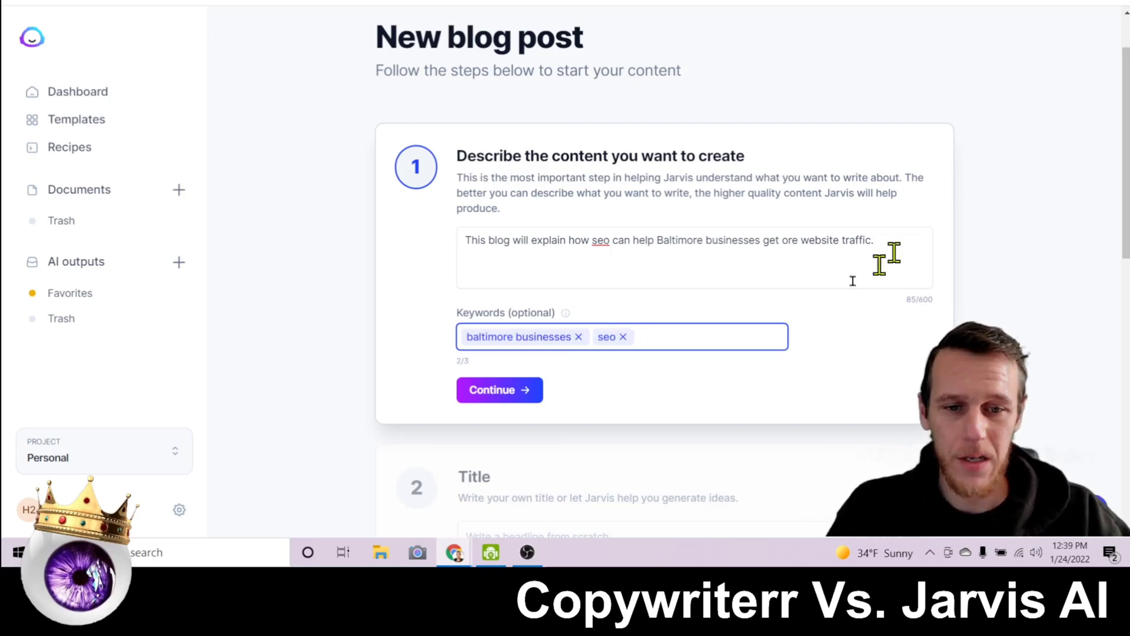
- Confirm the description and pick the suggested title 'Seo for Baltimore Businesses'
scroll(840, 286, "down", 1)
left_click(513, 320)
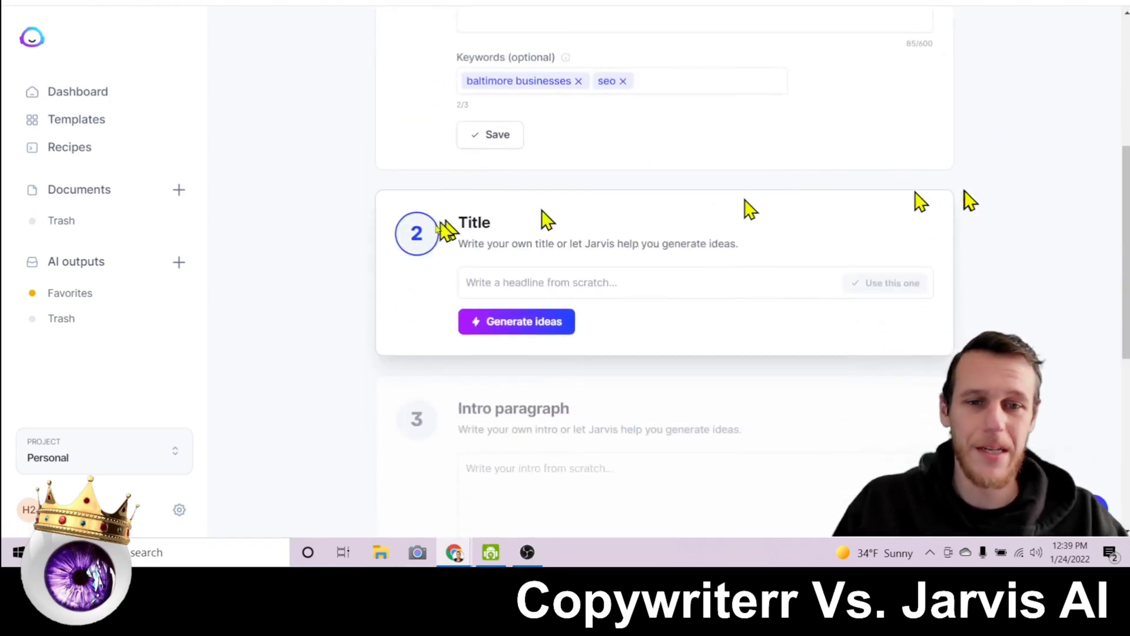
left_click(542, 321)
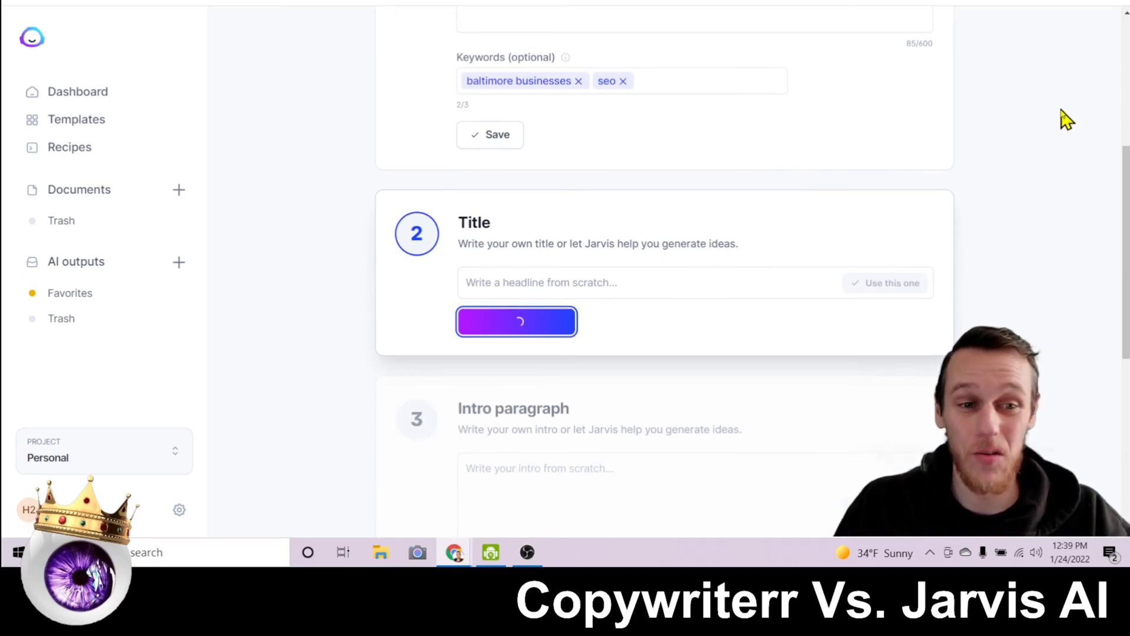
scroll(972, 177, "down", 2)
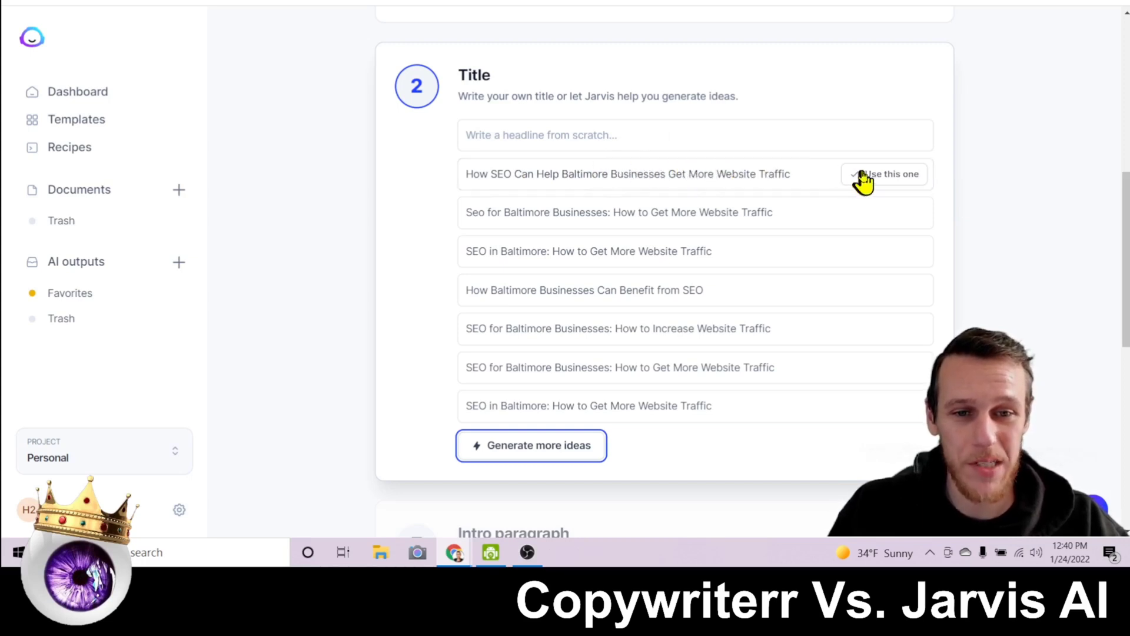
mouse_move(618, 213)
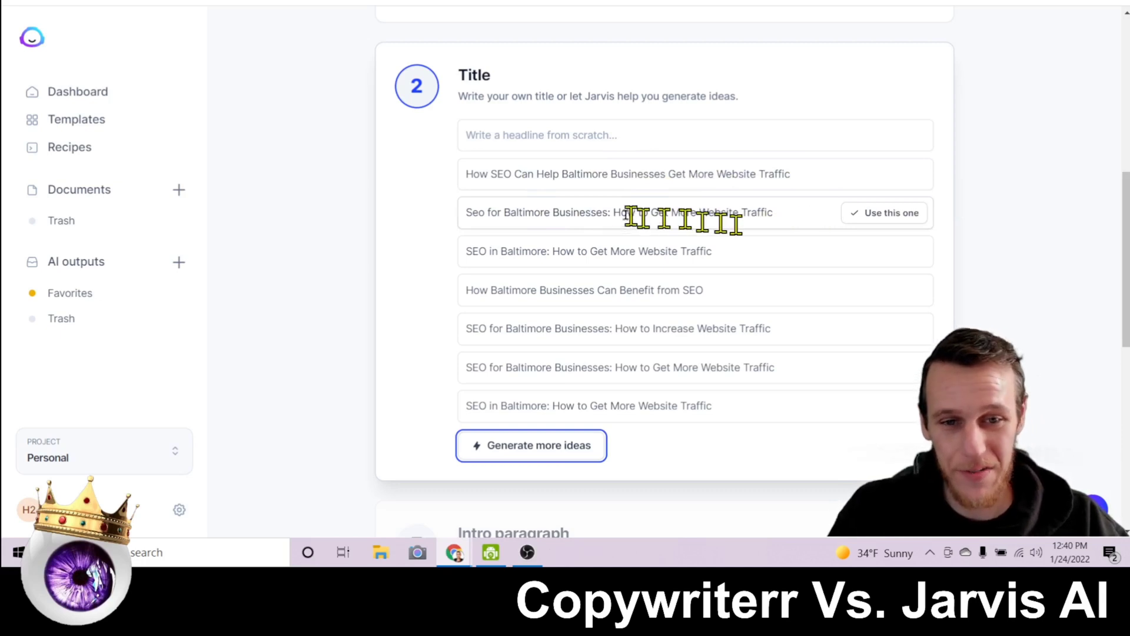
left_click(864, 217)
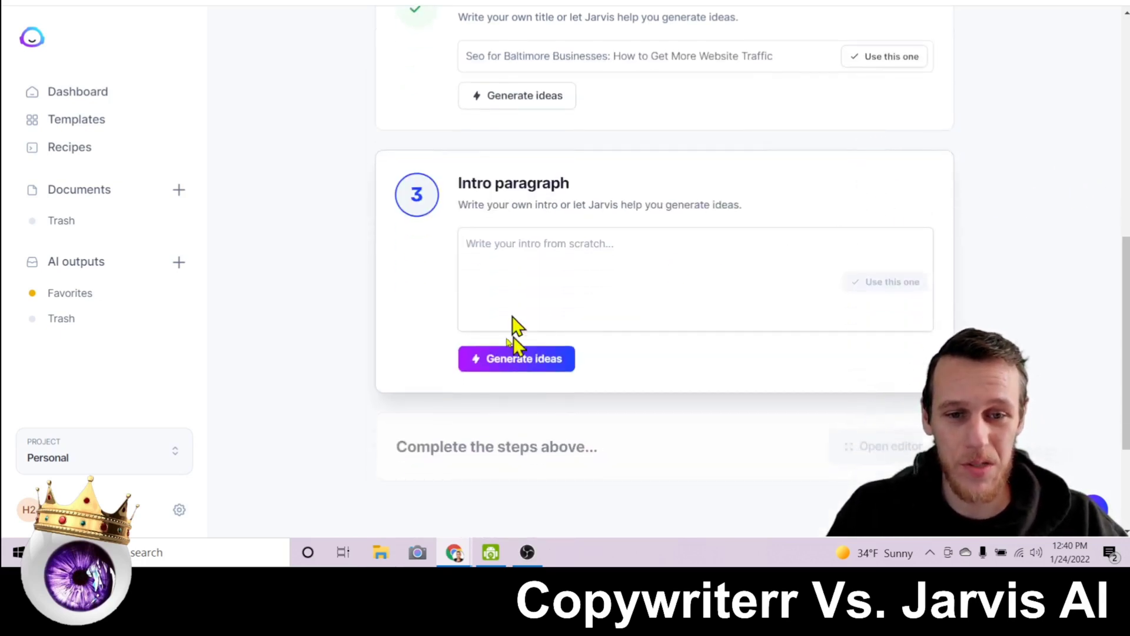
- Generate intro paragraph ideas and scroll through the candidates
left_click(469, 361)
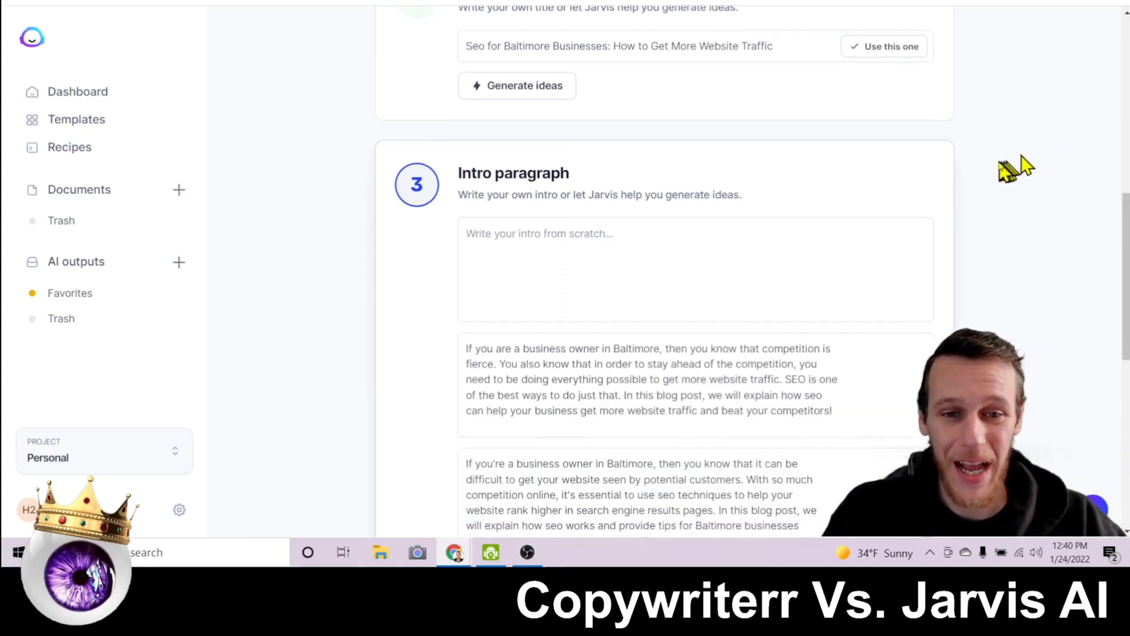
scroll(1004, 171, "down", 3)
scroll(913, 126, "down", 3)
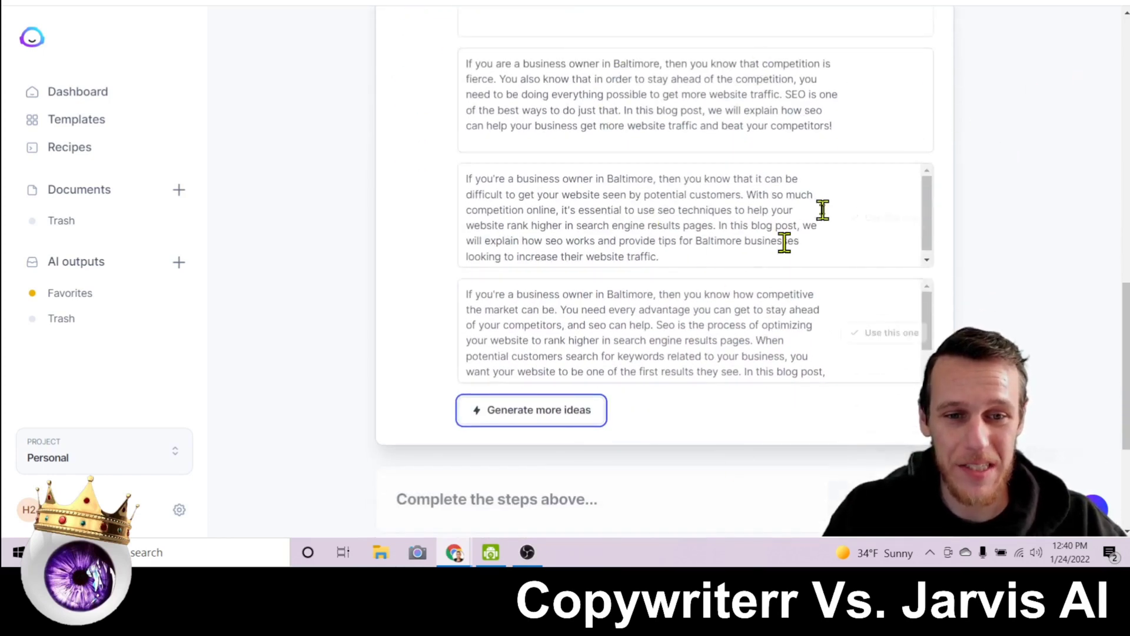
scroll(740, 99, "down", 2)
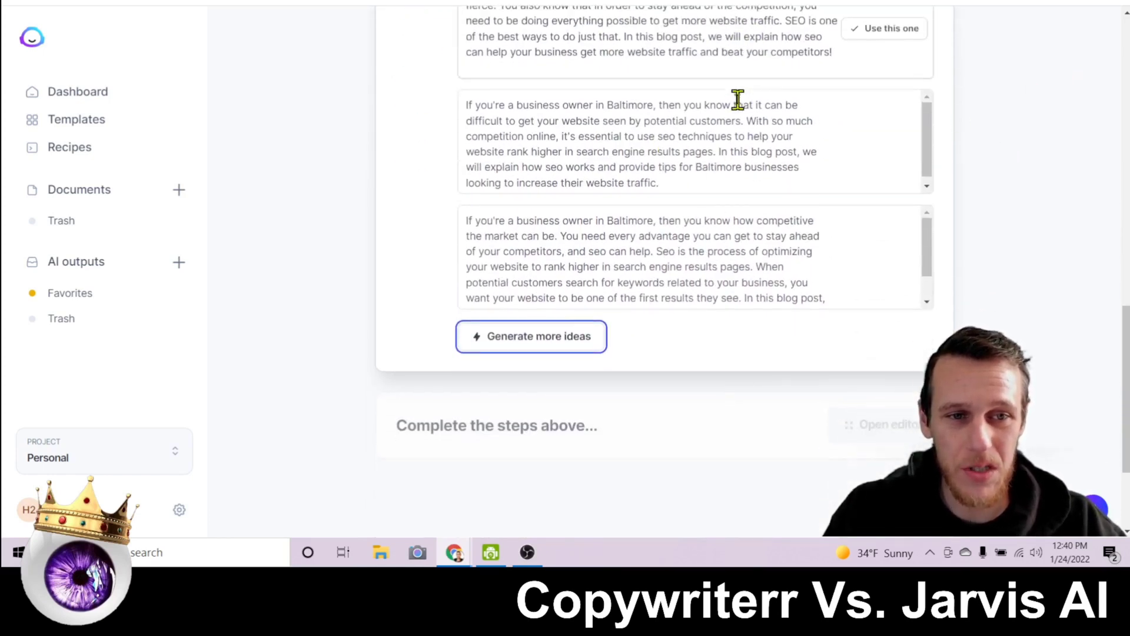
scroll(736, 100, "up", 3)
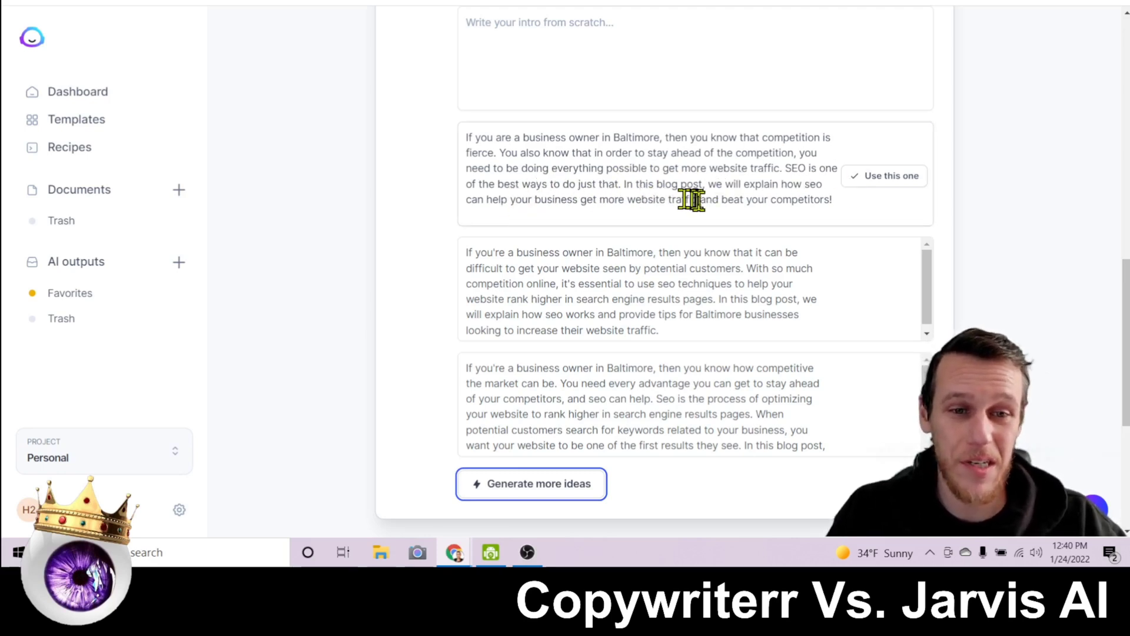
- Choose the fierce-competition intro paragraph and open the post in the editor
left_click(874, 180)
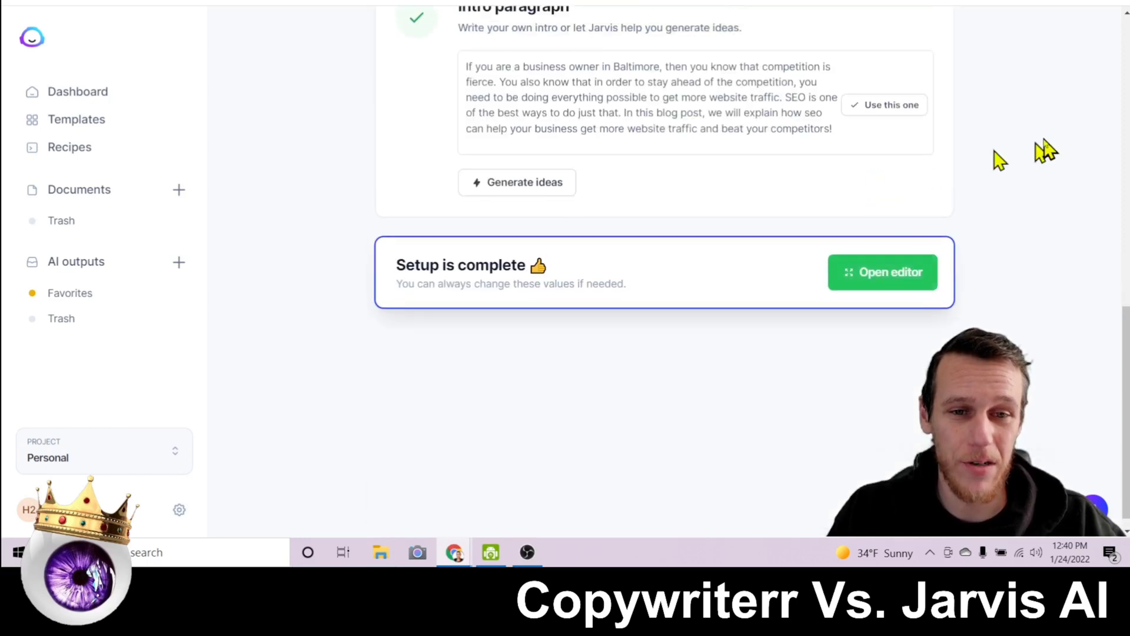
left_click(925, 283)
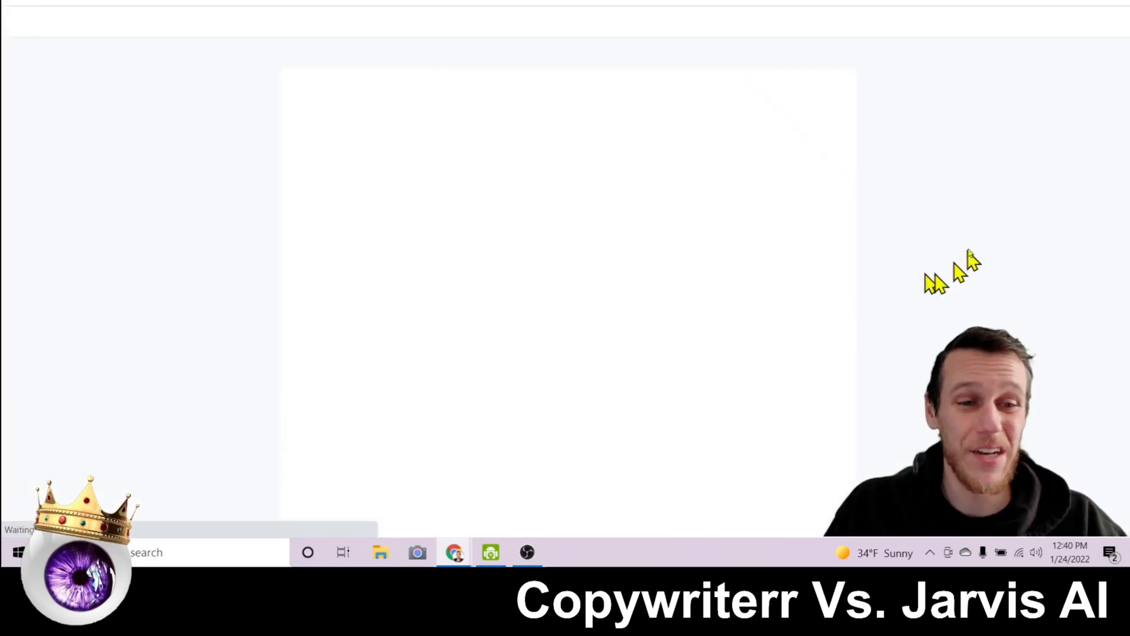
left_click_drag(758, 246, 316, 152)
left_click(315, 126)
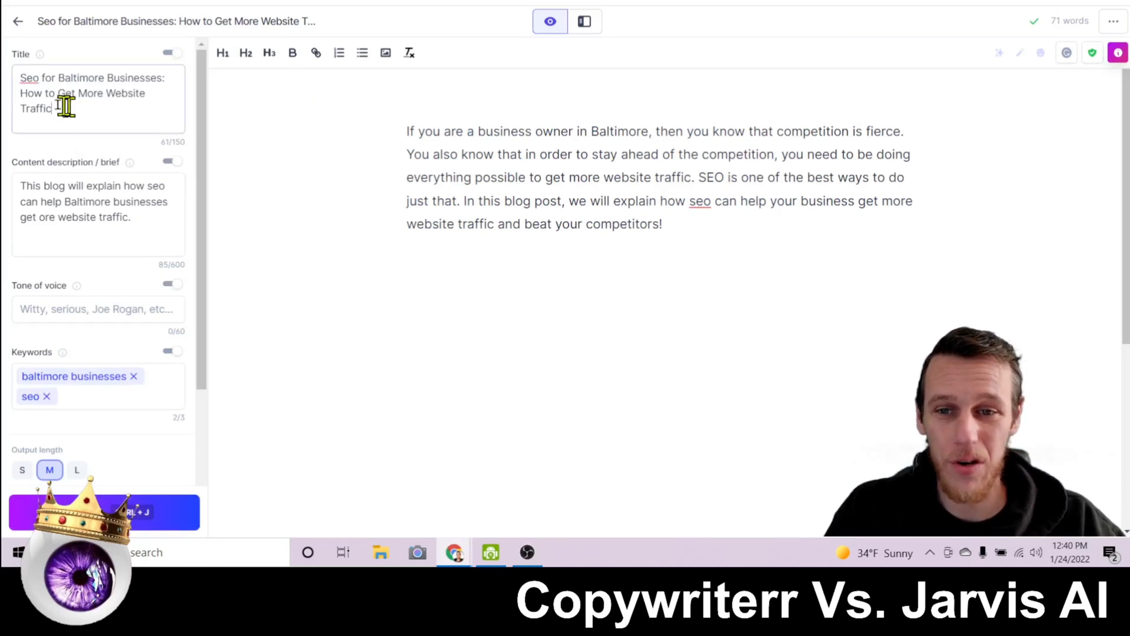
- Copy the 'Seo for Baltimore Businesses' title and paste it on a new line above the intro
left_click_drag(52, 109, 20, 72)
key("ctrl+c")
right_click(34, 77)
left_click(86, 136)
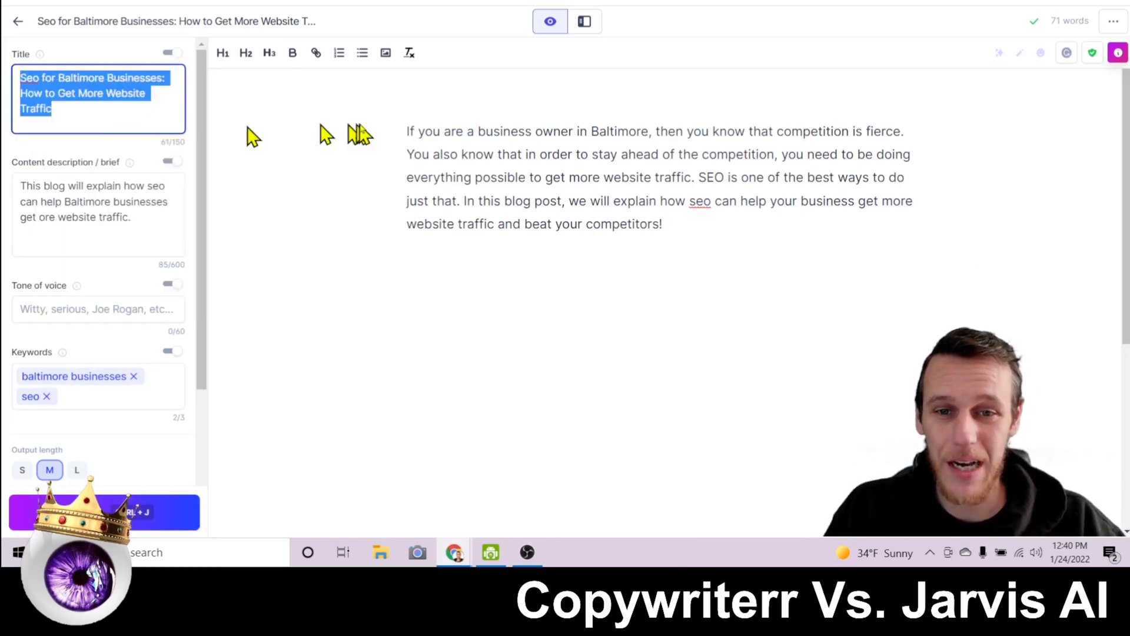
left_click(398, 126)
key("Return")
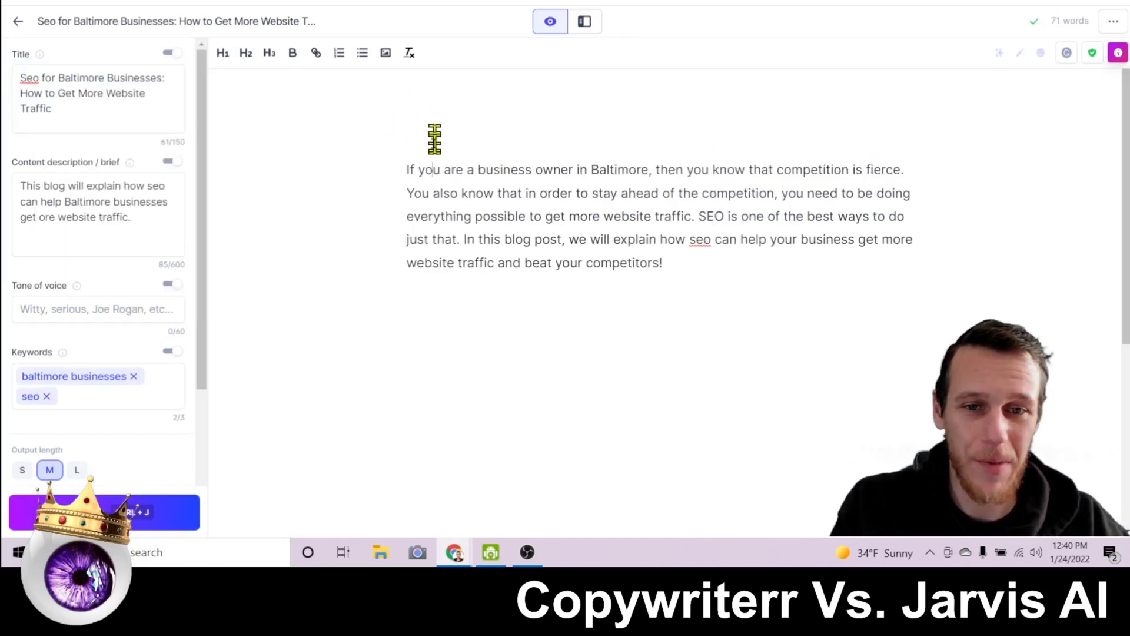
key("Return")
right_click(434, 168)
left_click(482, 283)
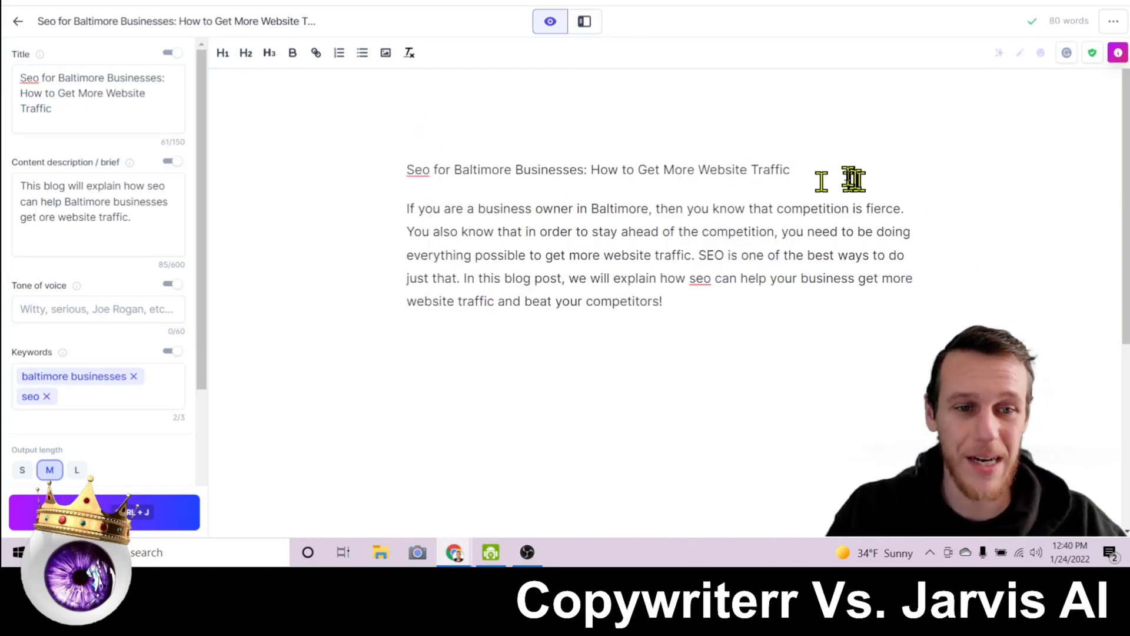
- Format the pasted title line as an H1 heading
left_click_drag(854, 177, 383, 172)
left_click(224, 53)
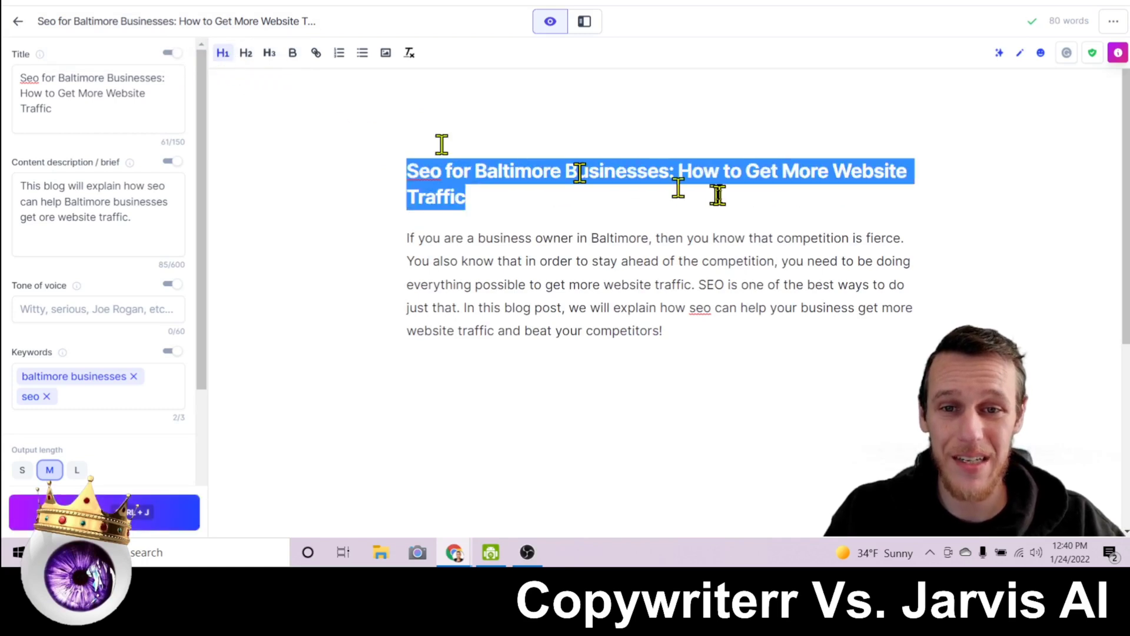
left_click(727, 200)
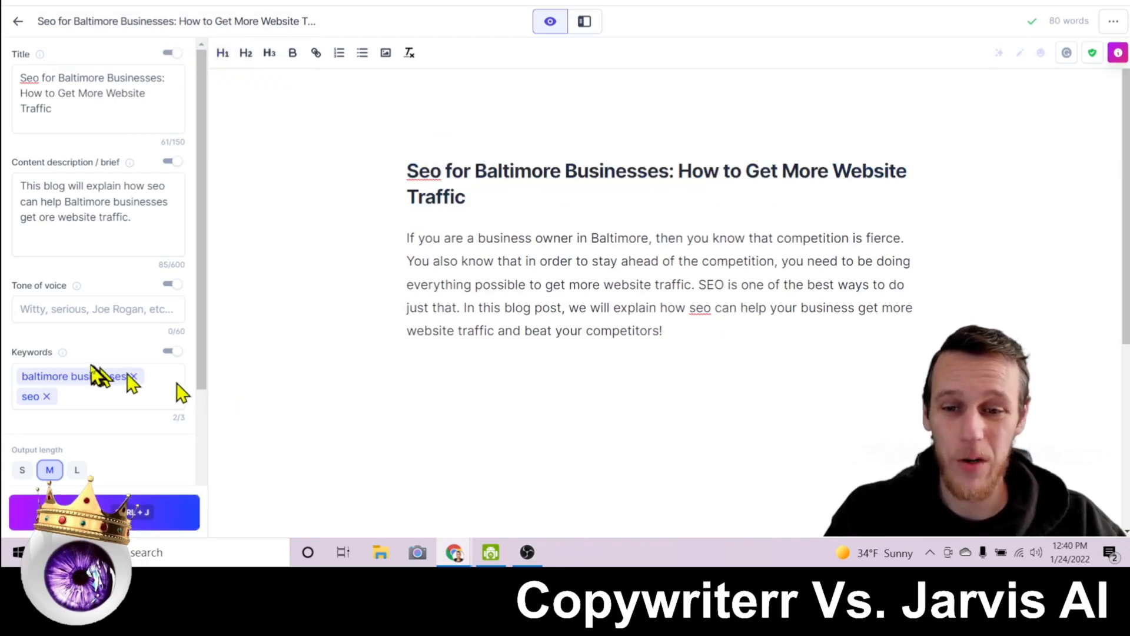
- Set output length to Long and choose the suggested tone of voice
scroll(89, 354, "down", 2)
left_click(77, 322)
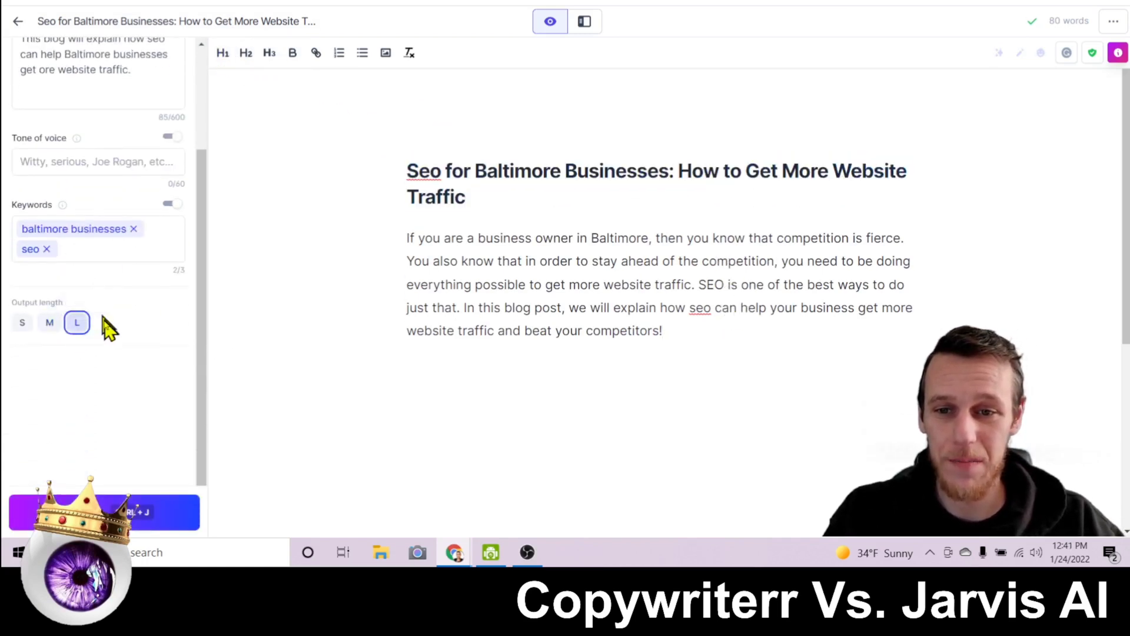
scroll(112, 294, "up", 1)
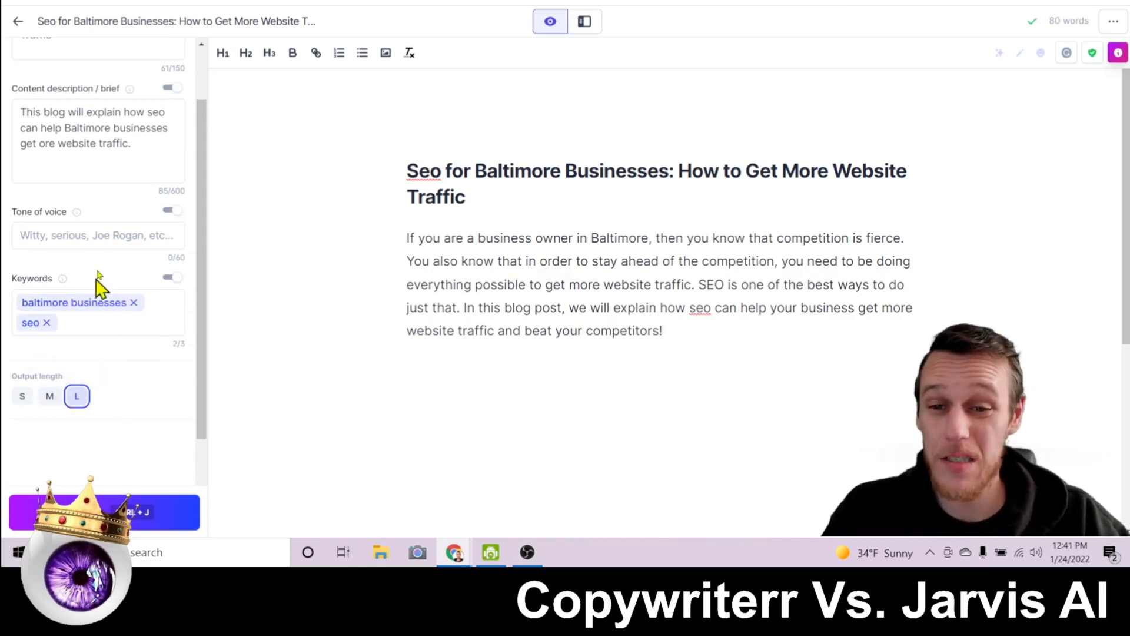
left_click(97, 232)
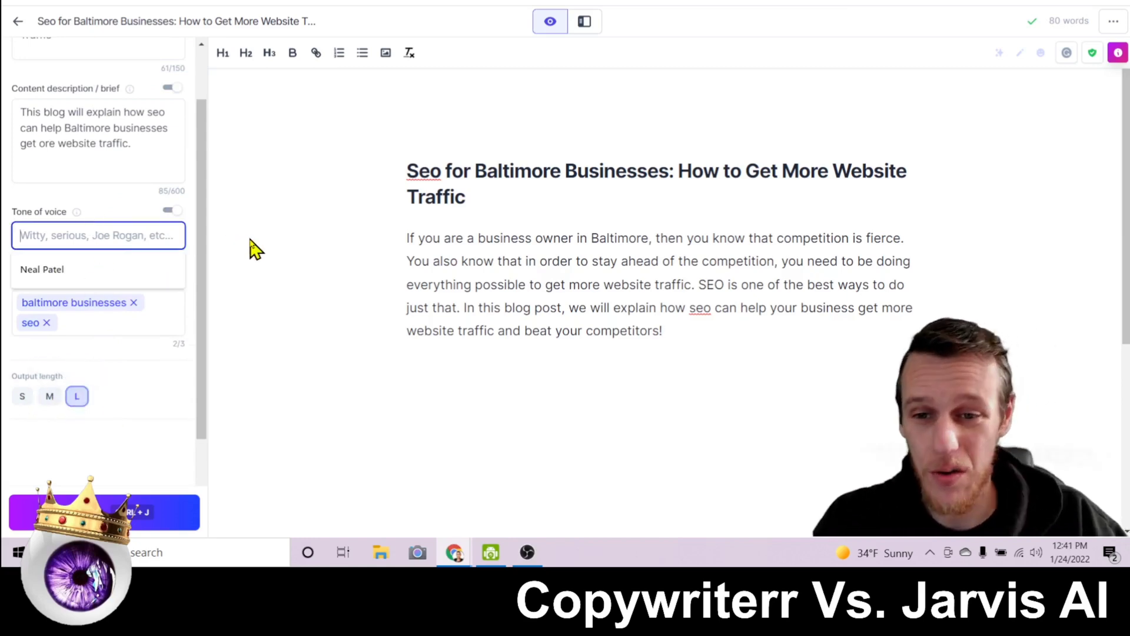
left_click(112, 276)
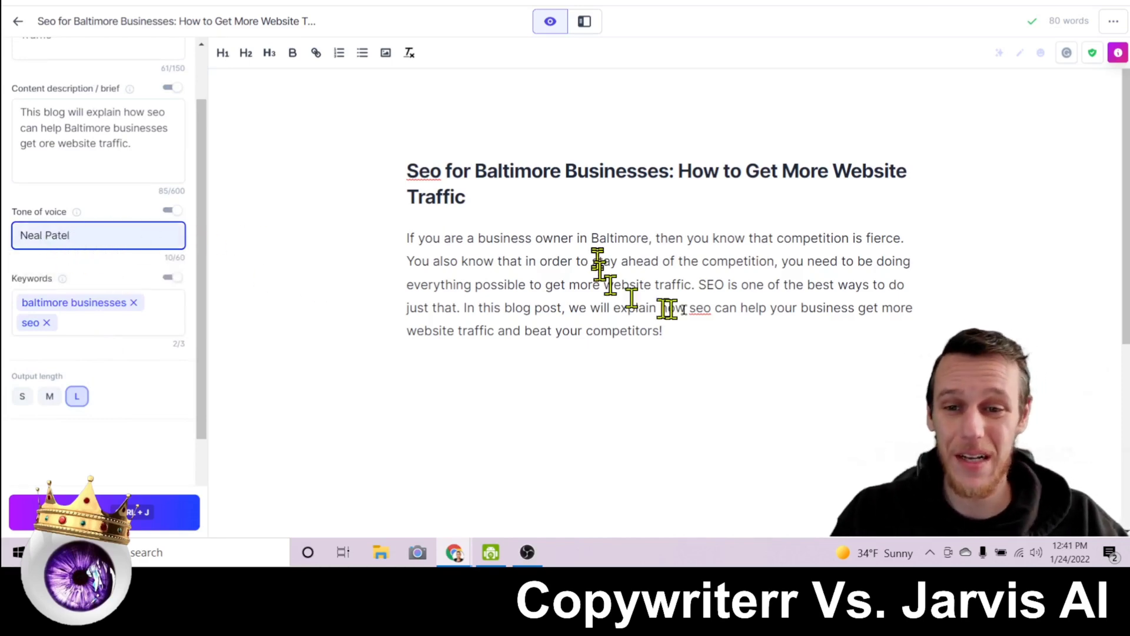
left_click(708, 352)
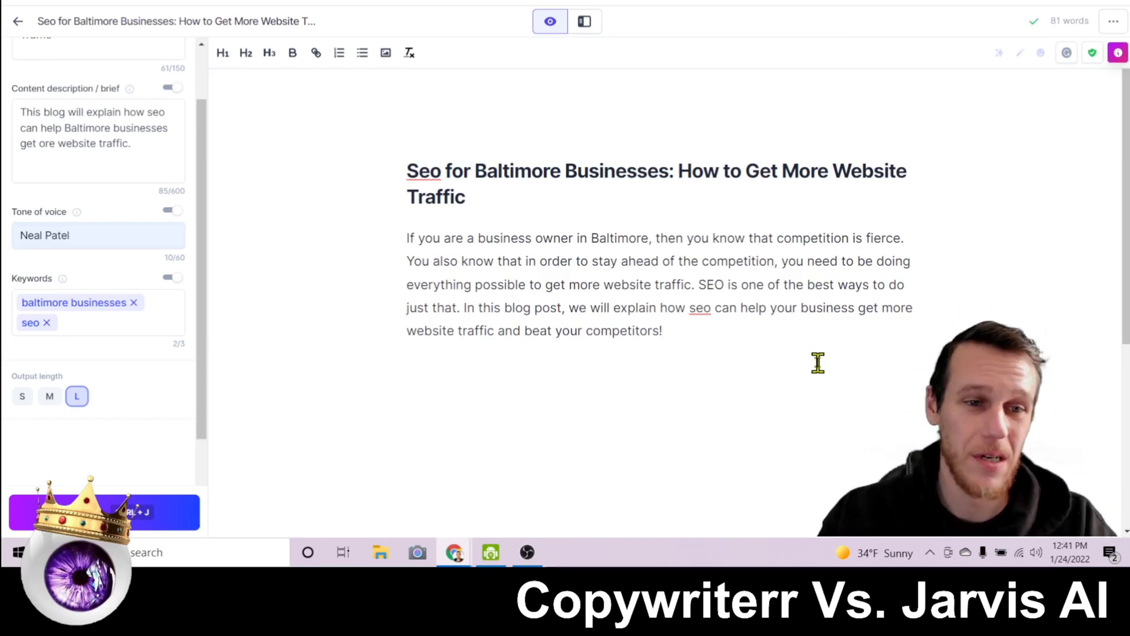
- Start a paragraph with 'Search engine optimization' and have Jarvis compose the SEO explanation
key("Return")
type("Search engine optim")
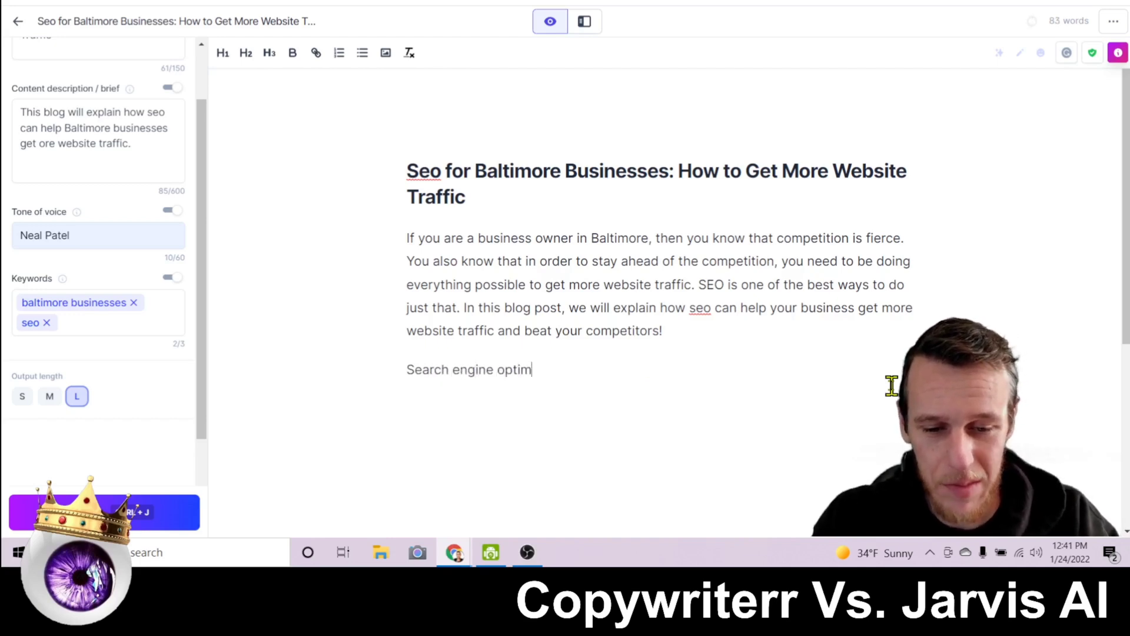
type("ization")
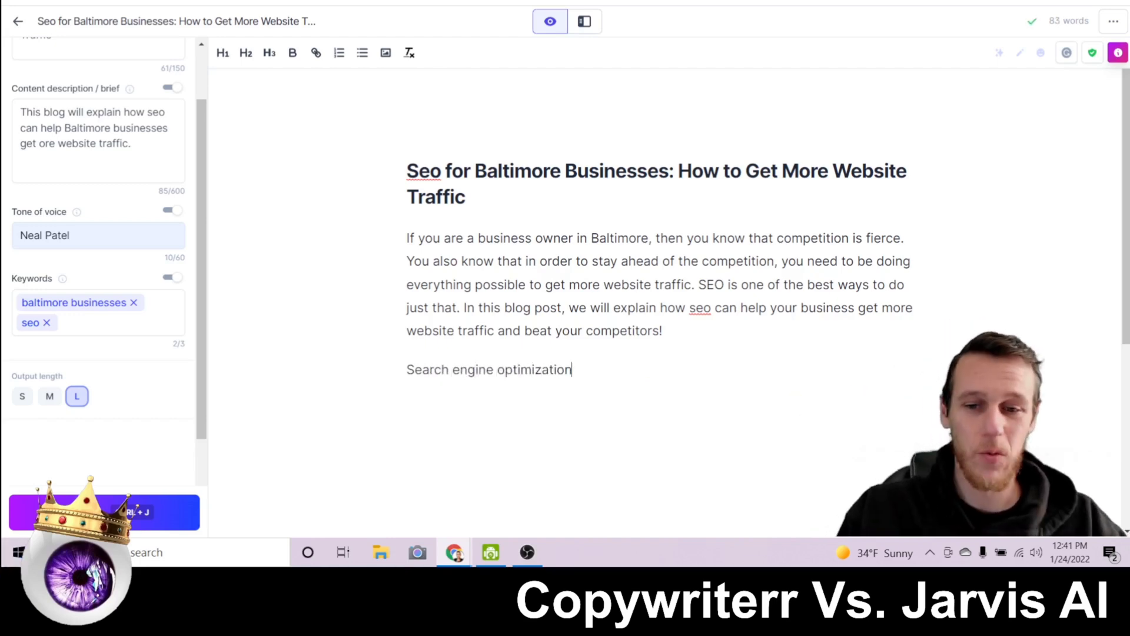
left_click(171, 512)
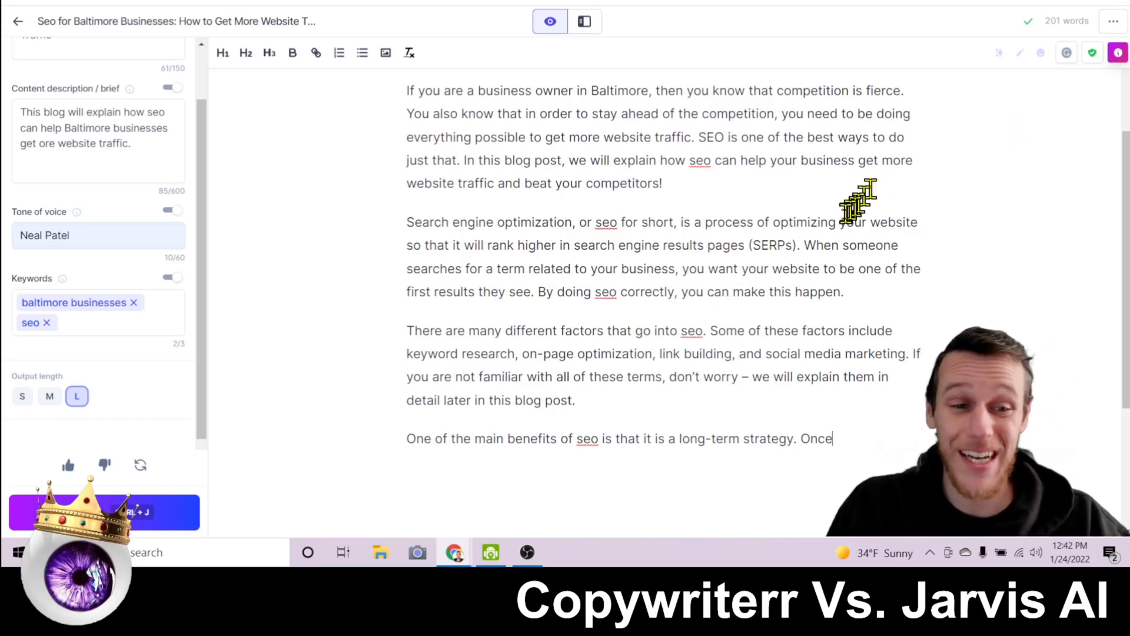
scroll(854, 206, "down", 1)
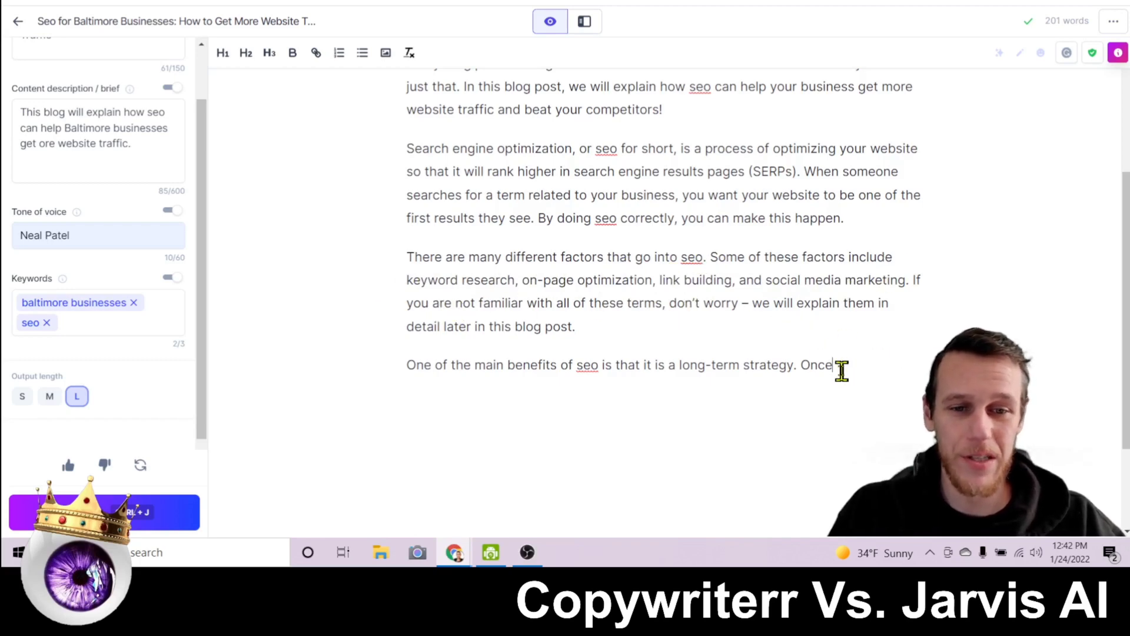
scroll(783, 329, "down", 2)
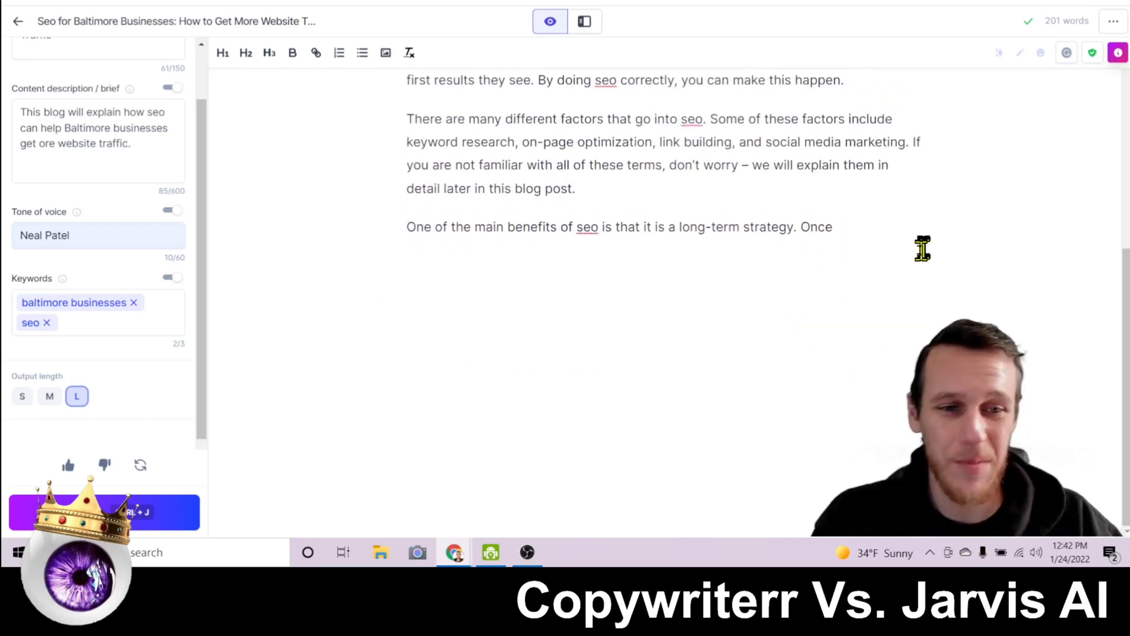
- Have Jarvis continue writing from the 'Once' sentence to add further sections
left_click(836, 255)
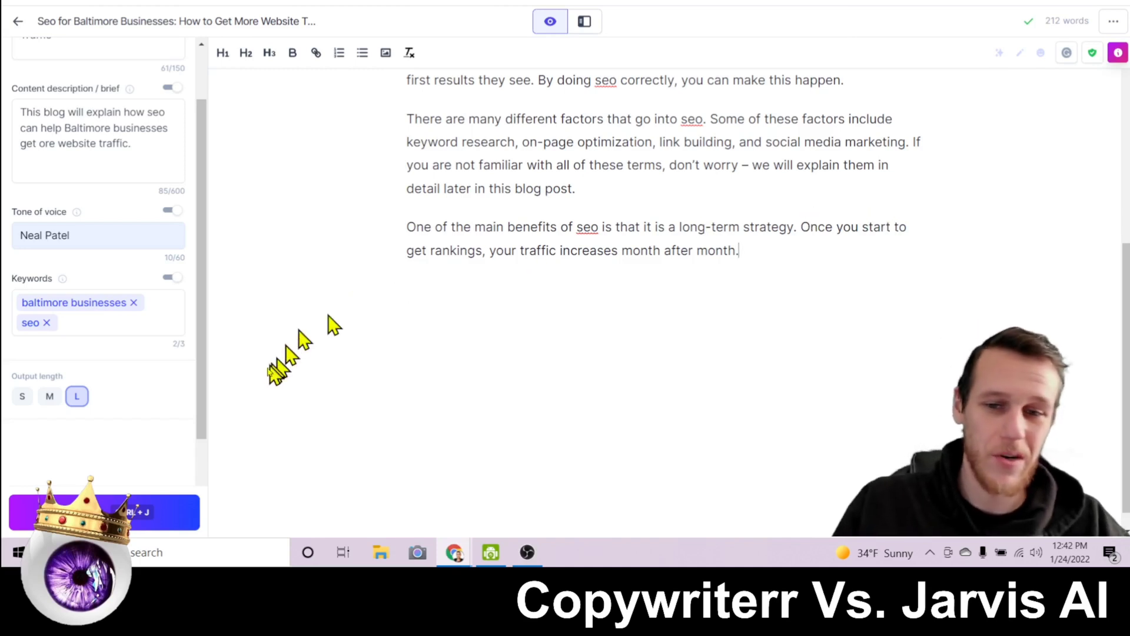
left_click(148, 512)
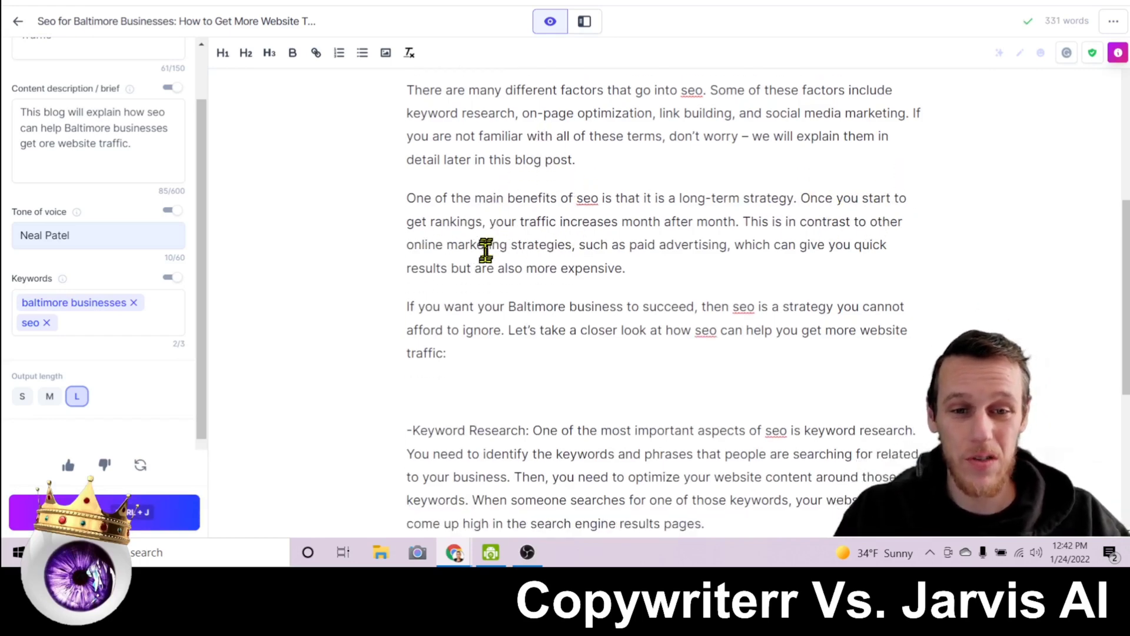
scroll(485, 250, "down", 1)
scroll(448, 183, "down", 1)
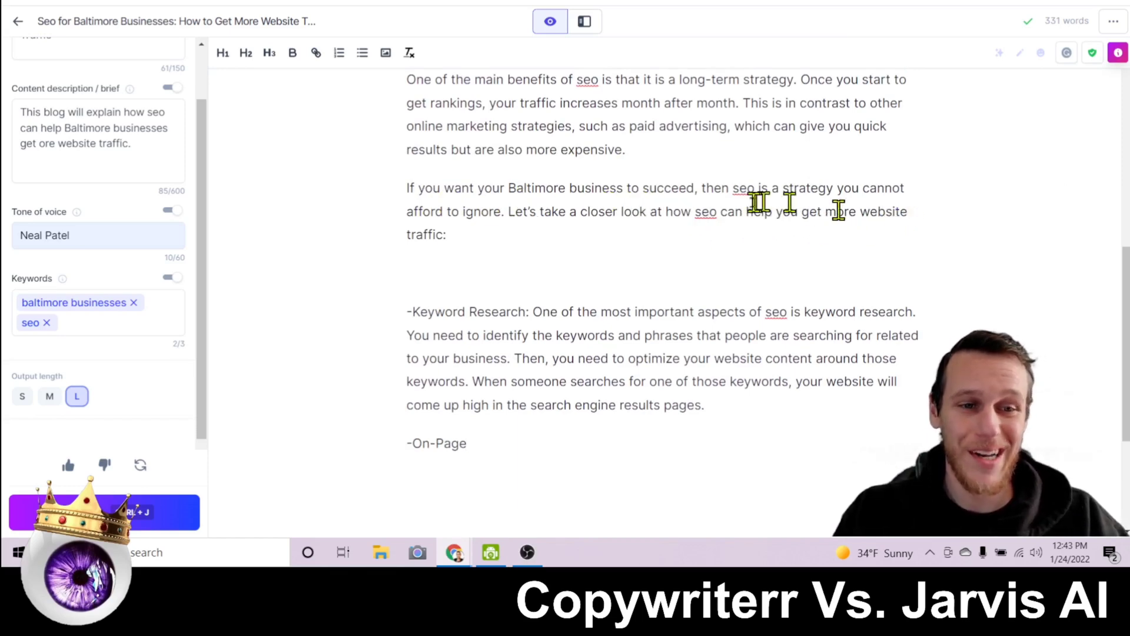
- Remove the blank line after 'traffic:', make the heading '-On-Page SEO:' and compose that section
left_click(453, 270)
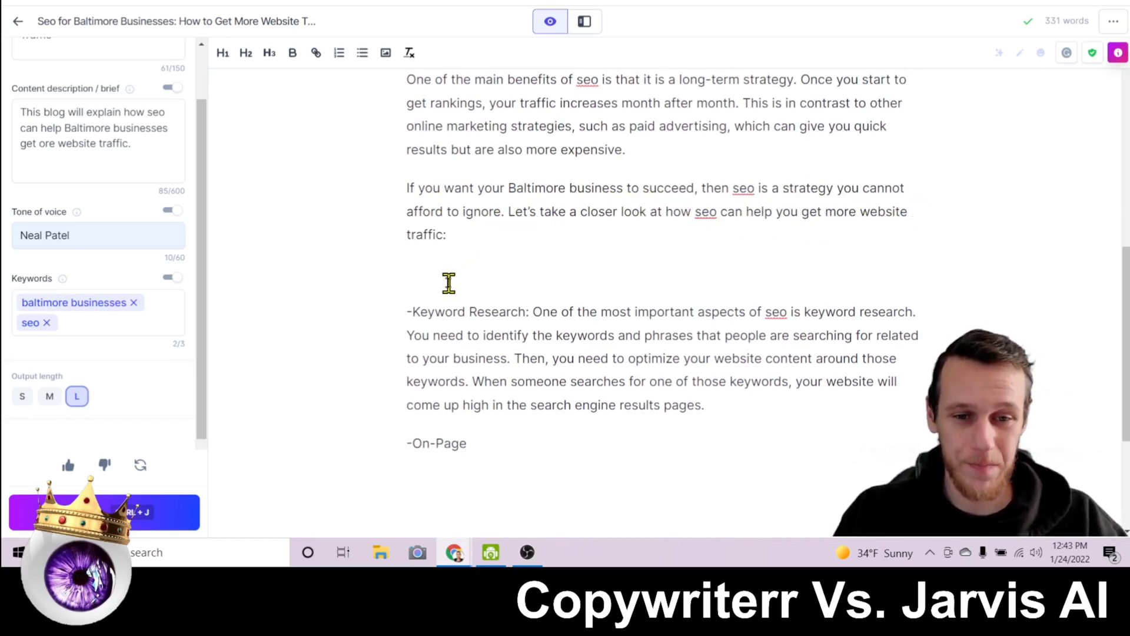
key("BackSpace")
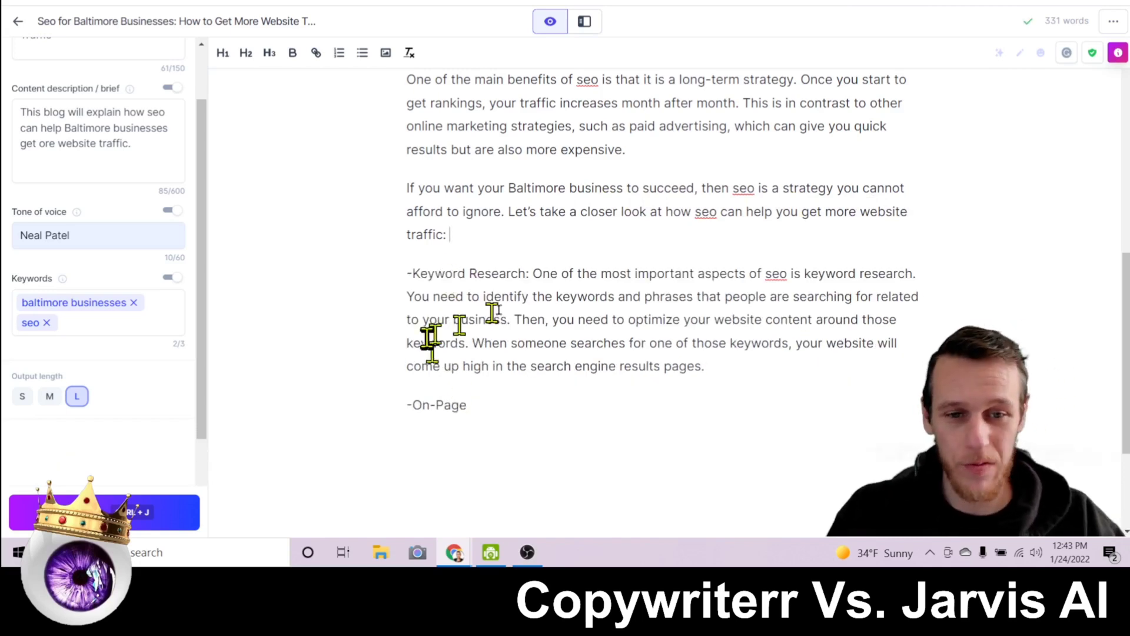
left_click(487, 405)
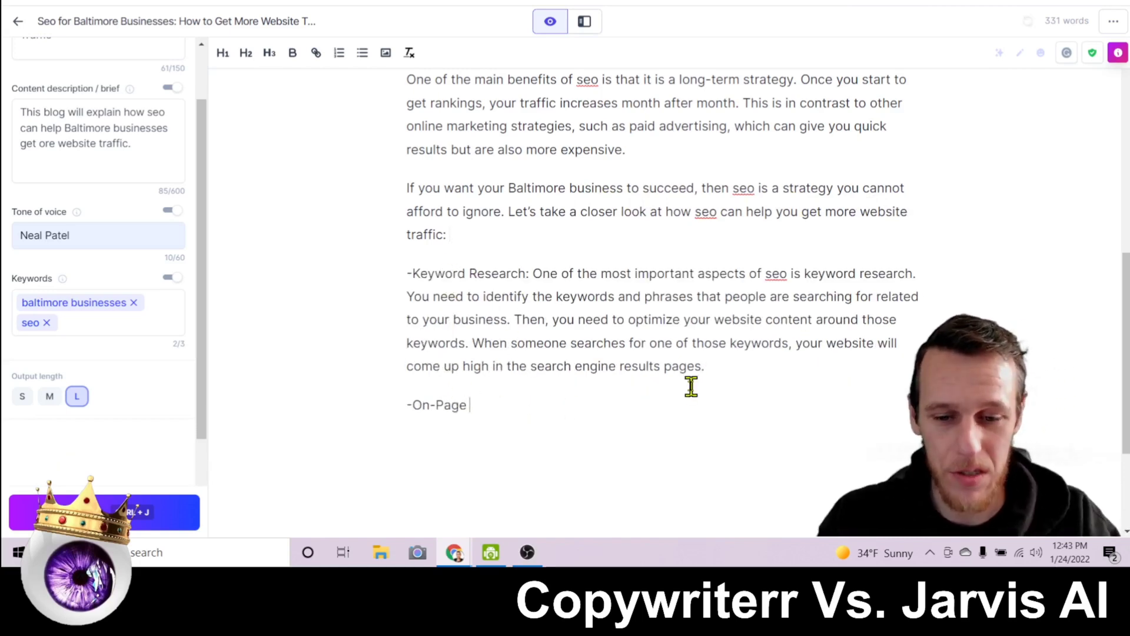
type("SO")
key("BackSpace")
type("EO:")
left_click(106, 512)
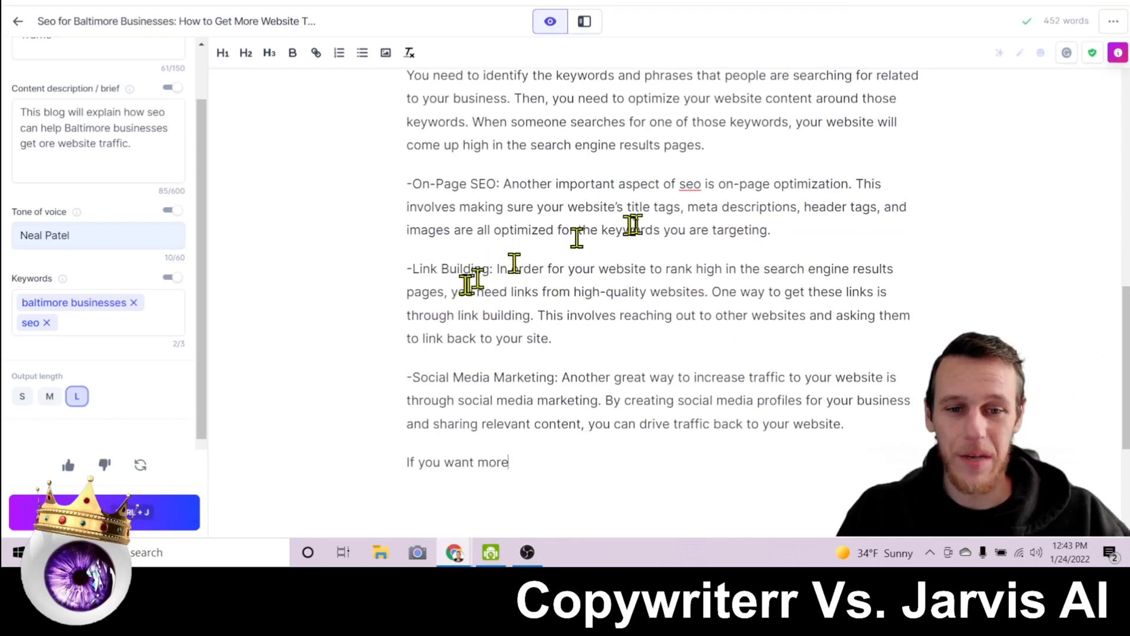
scroll(629, 228, "down", 1)
scroll(610, 346, "up", 2)
scroll(610, 347, "up", 2)
mouse_move(1066, 20)
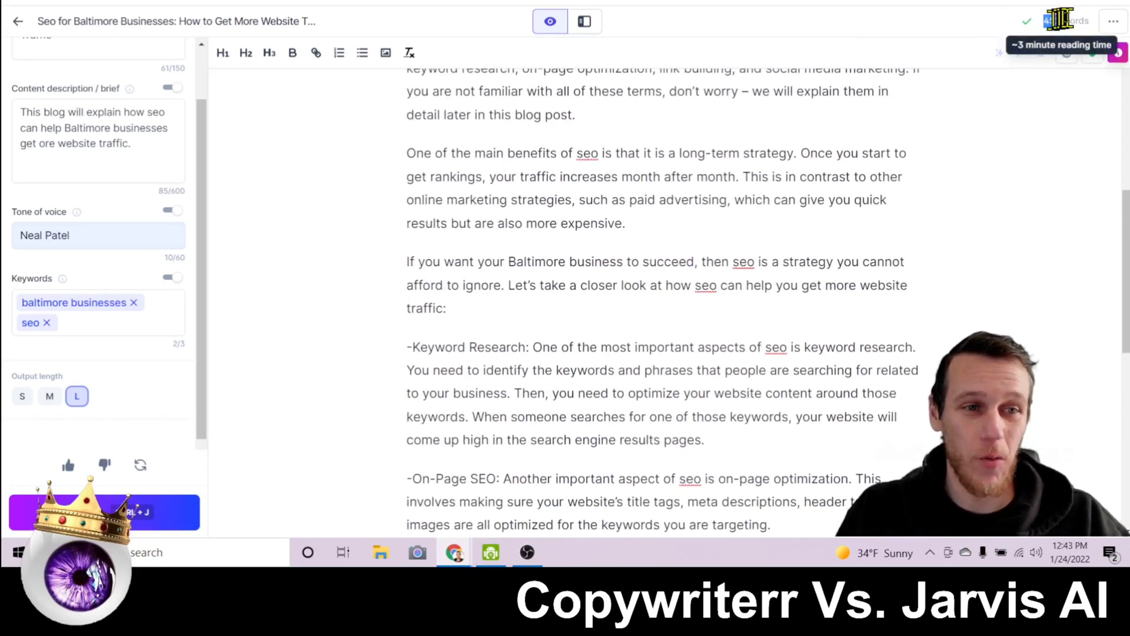
- Read through the finished 452-word Baltimore SEO post from top to bottom
left_click(820, 199)
scroll(812, 176, "down", 1)
scroll(810, 207, "down", 5)
scroll(812, 271, "up", 8)
scroll(813, 281, "up", 4)
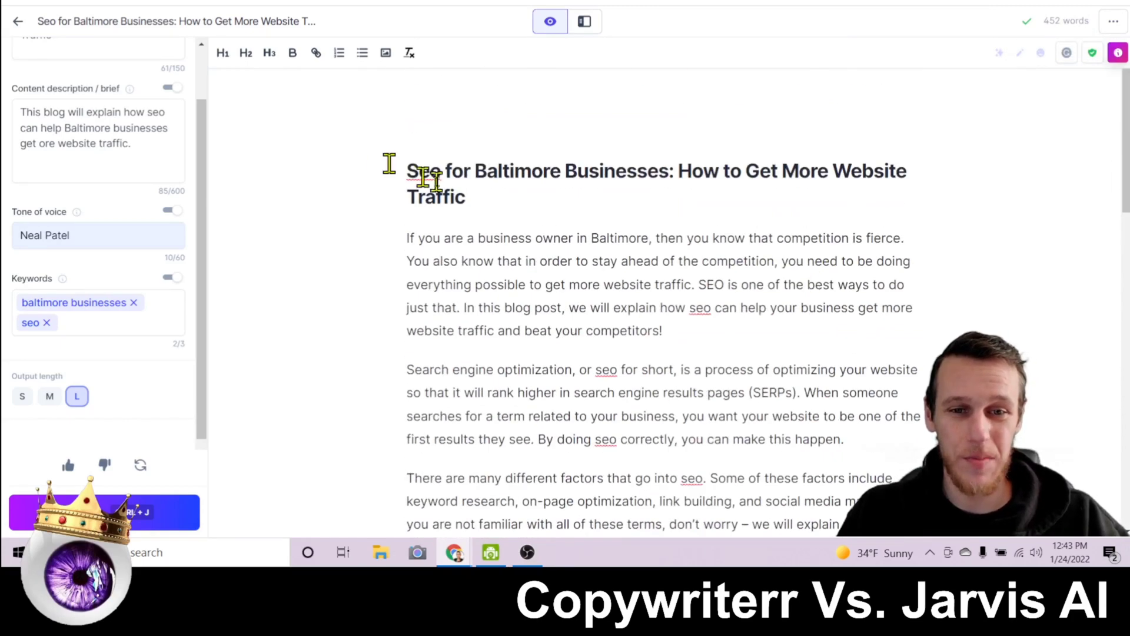
mouse_move(387, 171)
left_mouse_down()
mouse_move(706, 174)
mouse_move(781, 270)
left_mouse_up()
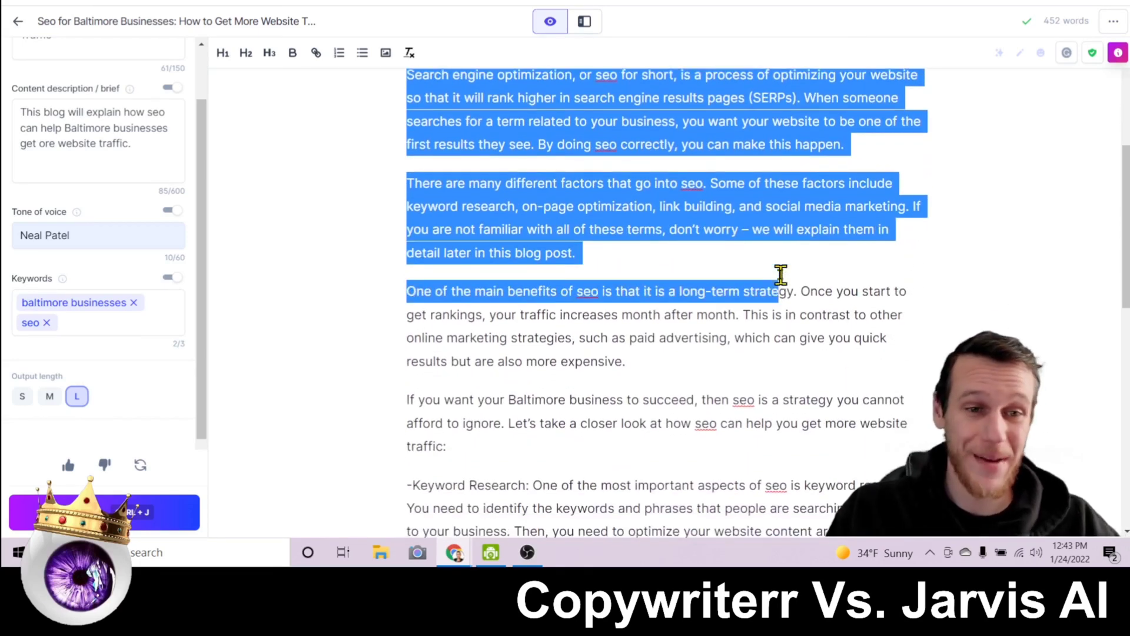
left_click_drag(781, 271, 781, 274)
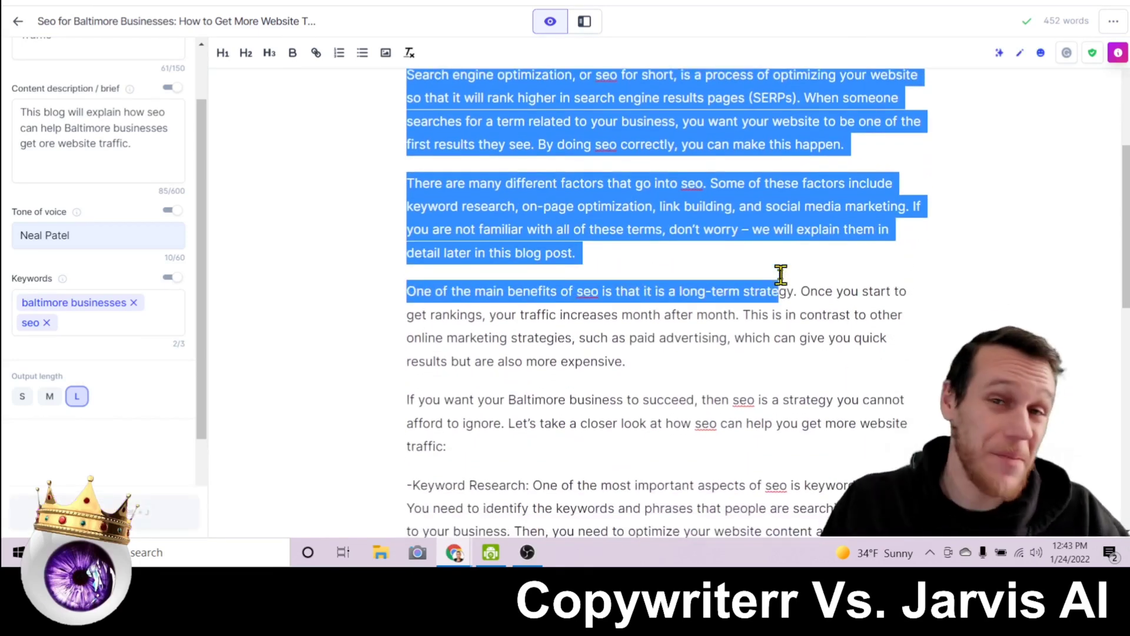
scroll(821, 271, "down", 3)
scroll(846, 331, "down", 3)
scroll(851, 342, "down", 1)
scroll(871, 379, "up", 4)
scroll(871, 374, "up", 2)
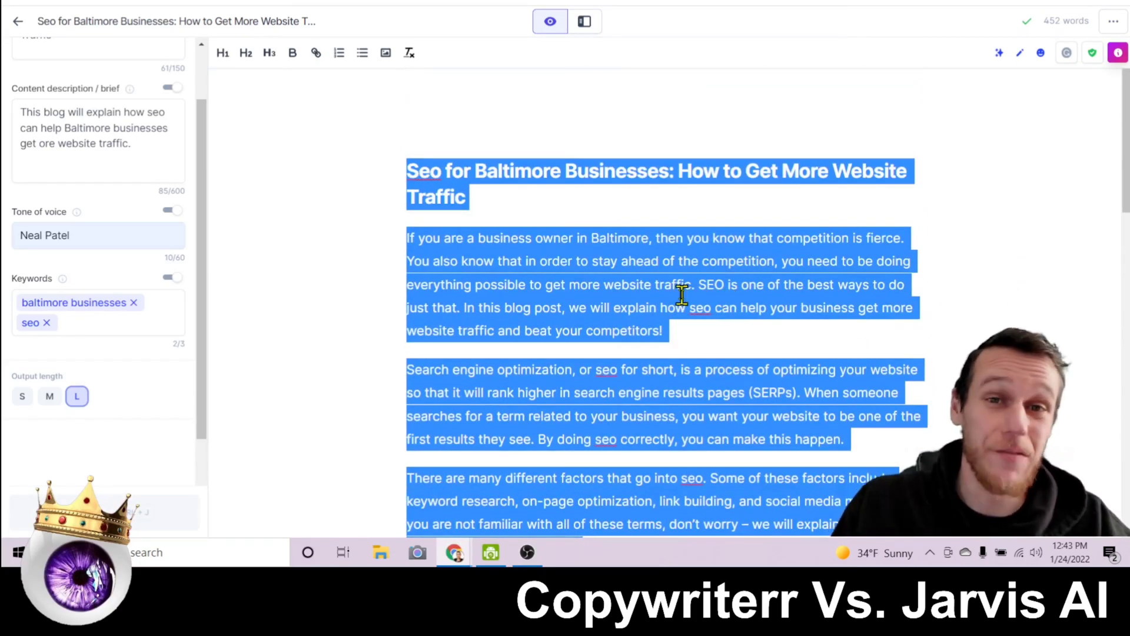
scroll(676, 295, "down", 1)
scroll(795, 215, "down", 4)
left_click(801, 327)
scroll(771, 353, "down", 3)
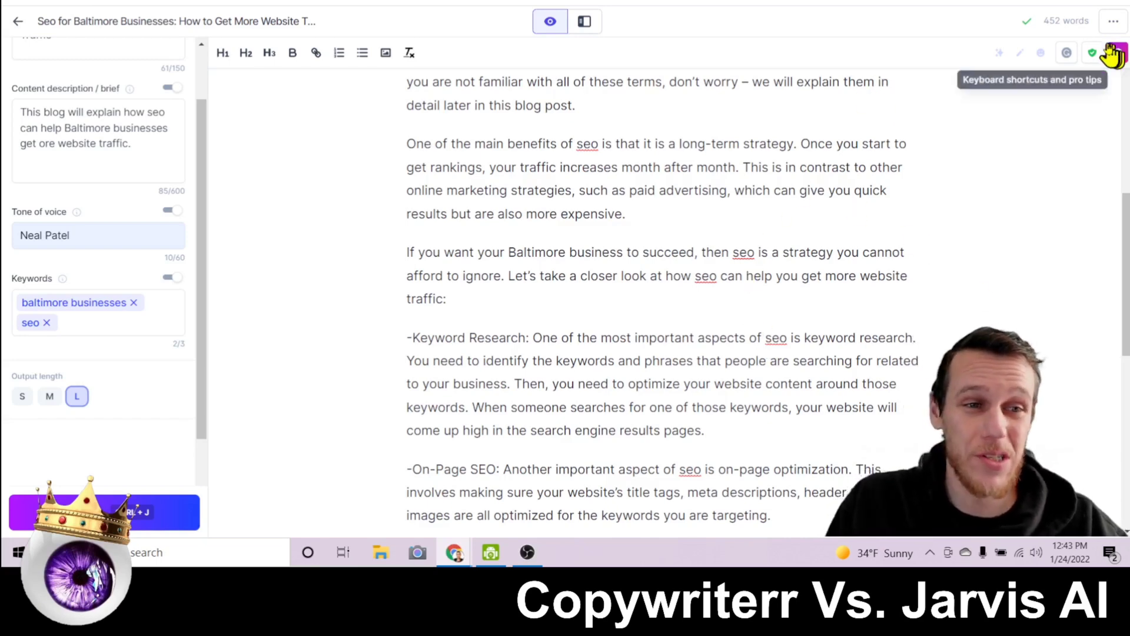
mouse_move(1067, 20)
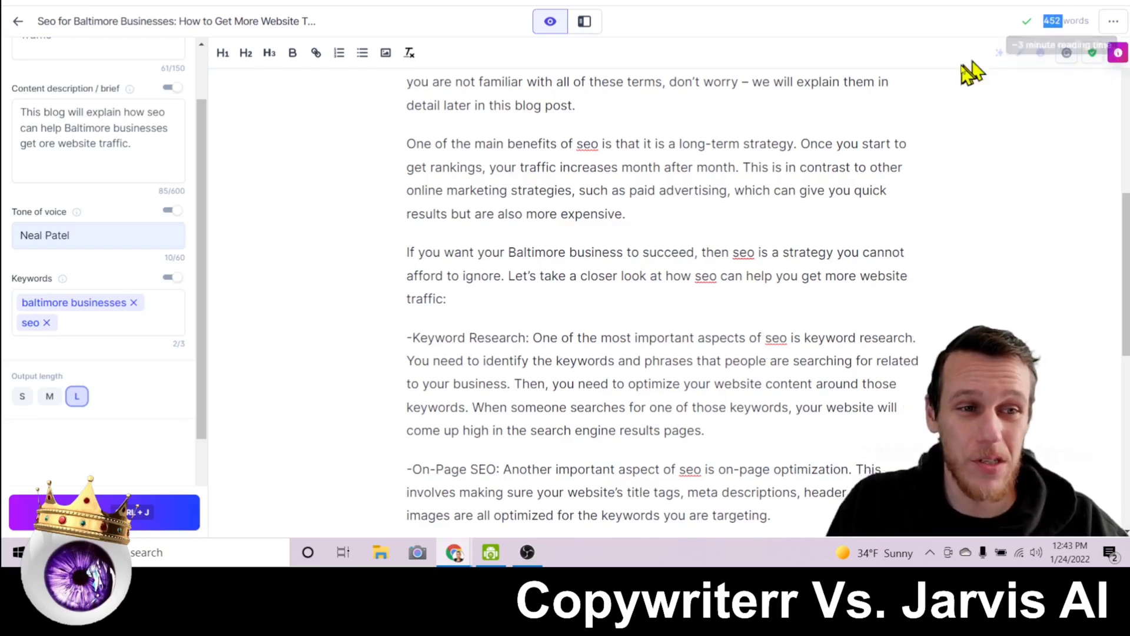
scroll(668, 212, "up", 9)
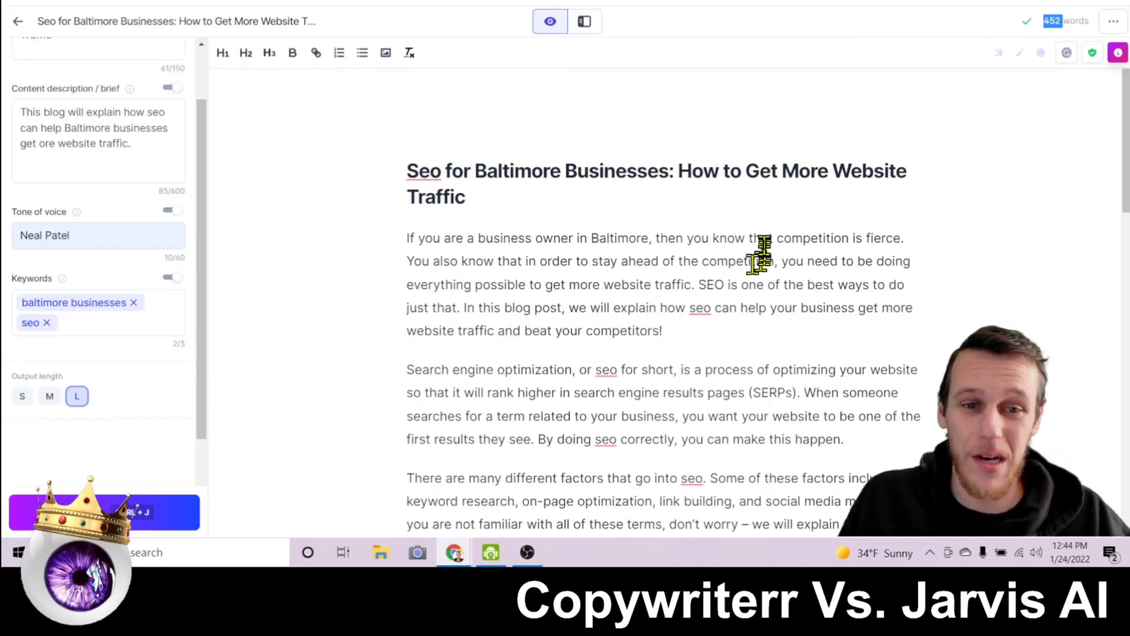
scroll(760, 247, "down", 5)
scroll(771, 236, "down", 4)
scroll(788, 224, "down", 4)
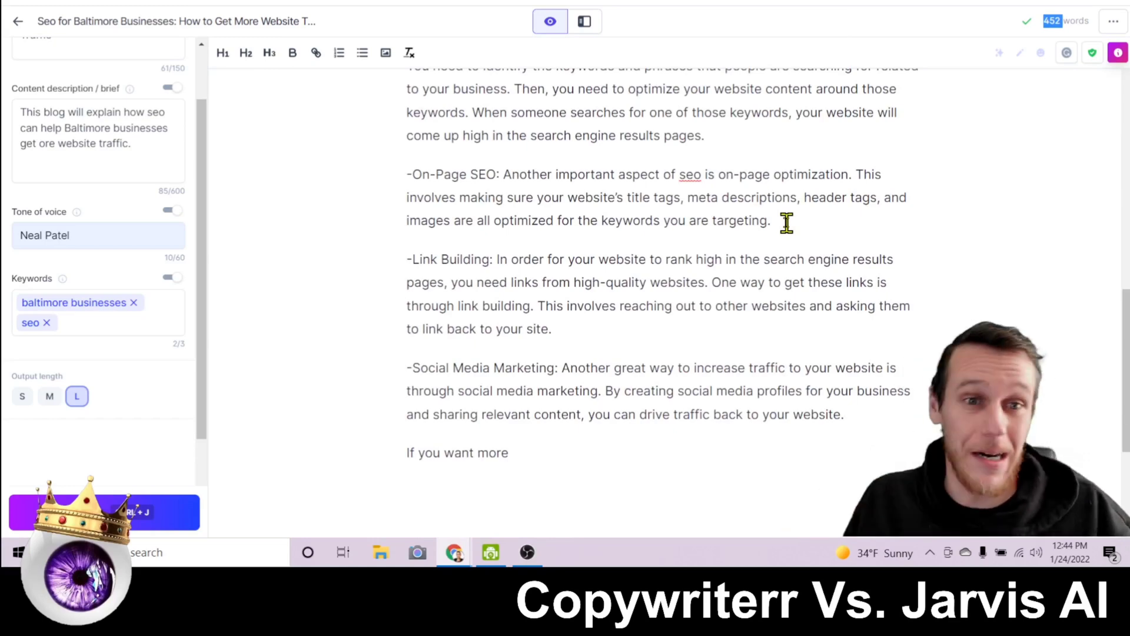
scroll(787, 222, "up", 8)
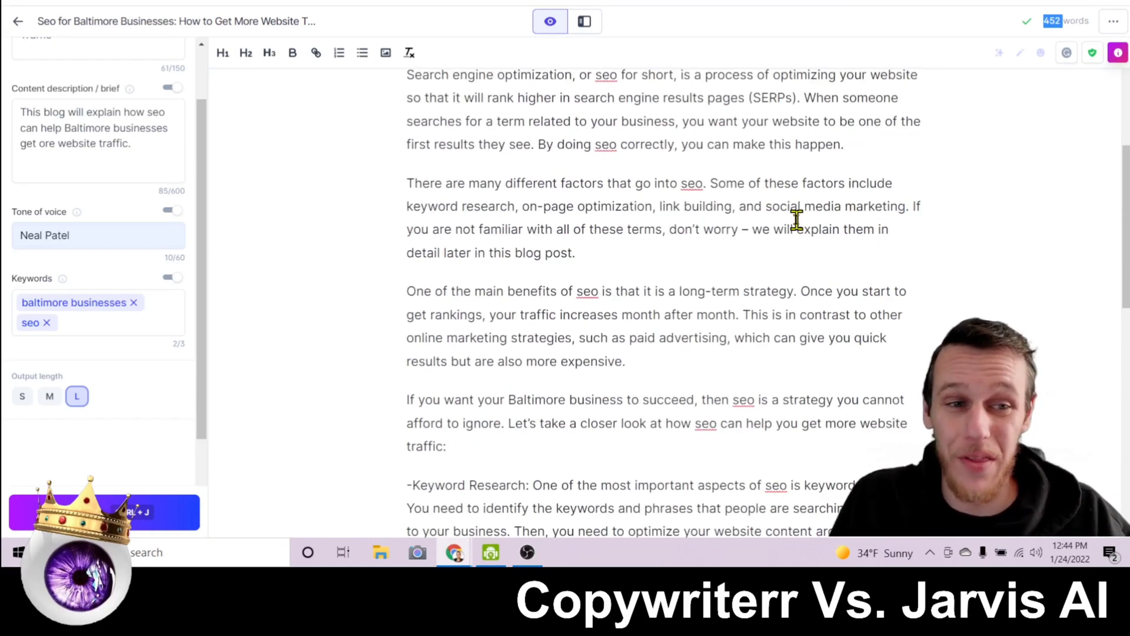
scroll(795, 221, "up", 5)
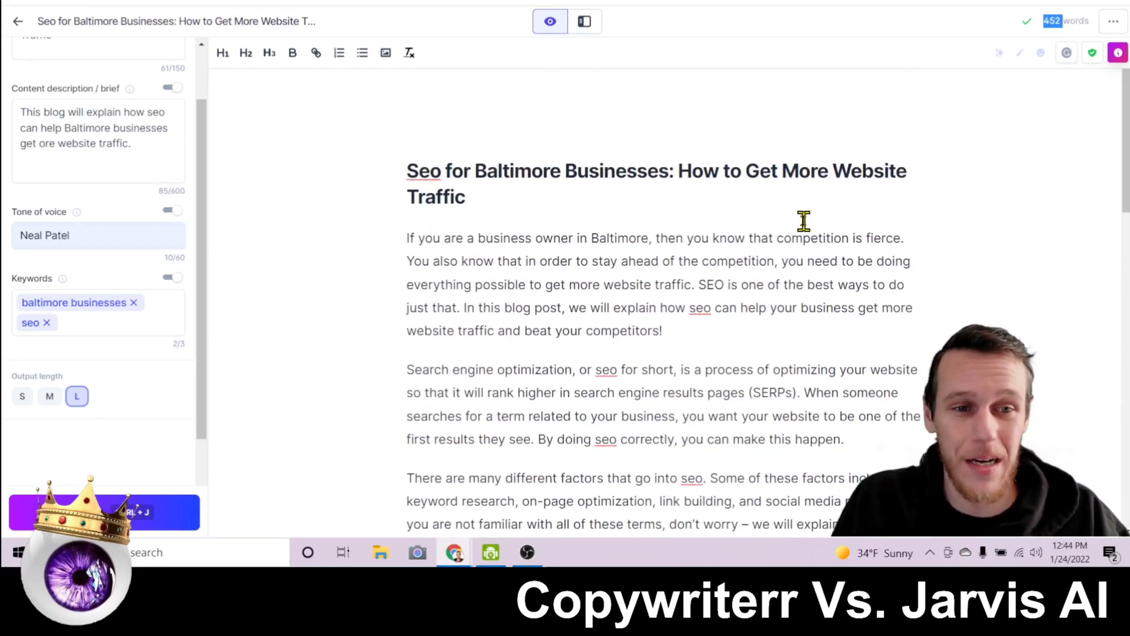
scroll(802, 221, "down", 1)
scroll(802, 221, "down", 3)
scroll(802, 220, "down", 2)
scroll(802, 221, "down", 2)
scroll(798, 220, "down", 5)
scroll(799, 219, "down", 2)
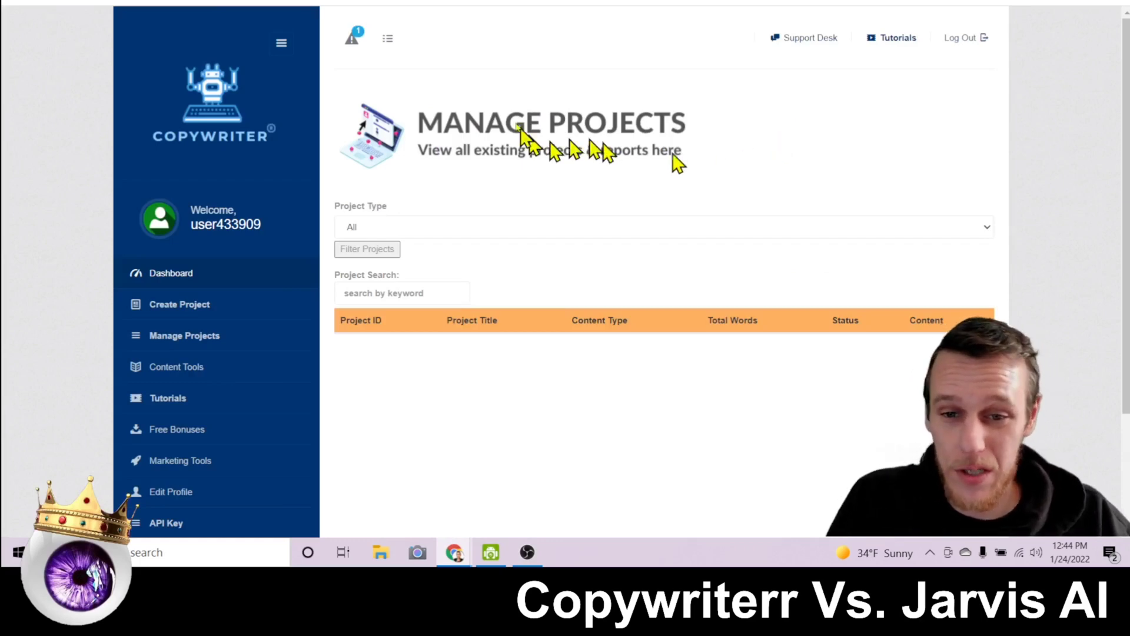
- Scroll down in Copywriterr to the blank New Project form
scroll(483, 159, "down", 1)
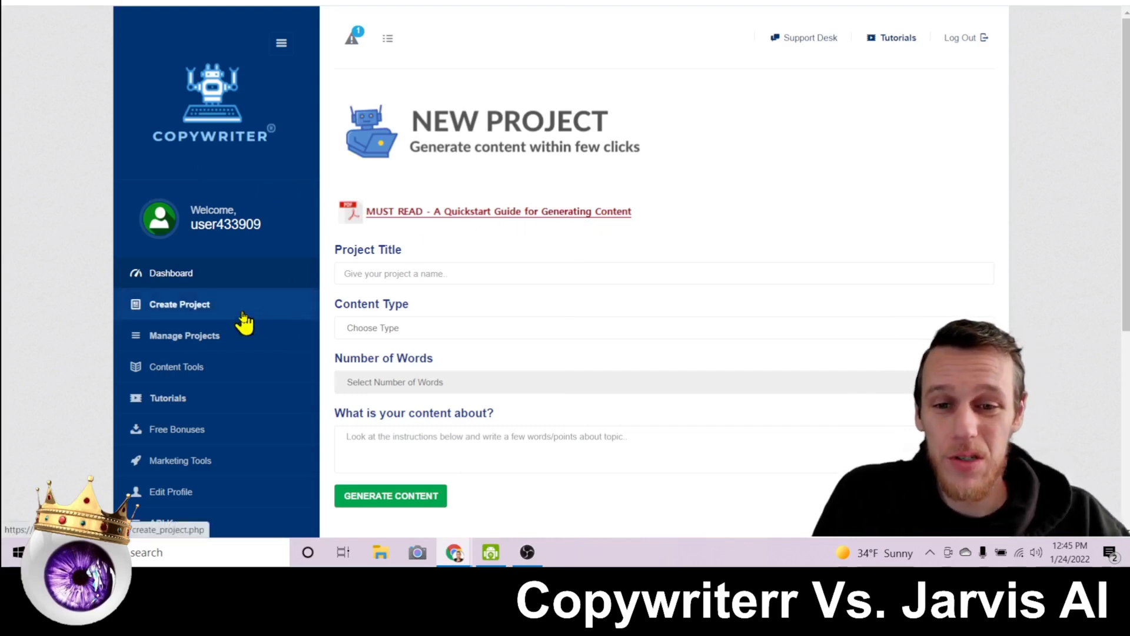
scroll(802, 178, "down", 1)
scroll(798, 180, "down", 1)
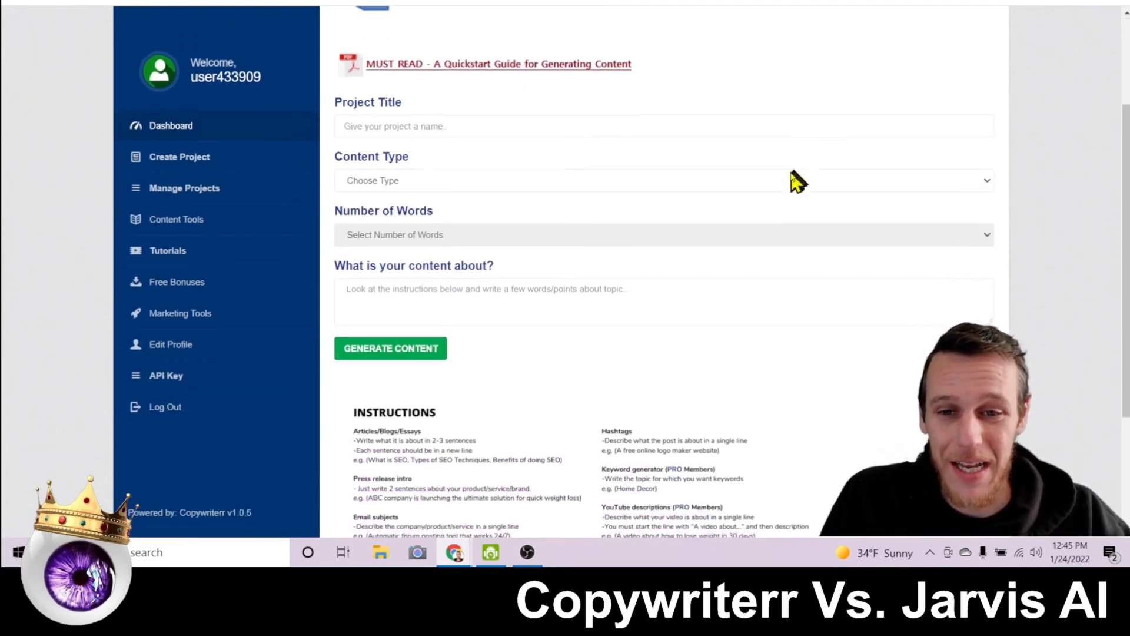
- Title the project 'How SEO helps baltimore business owners' and make it a 250-word Article
left_click(464, 125)
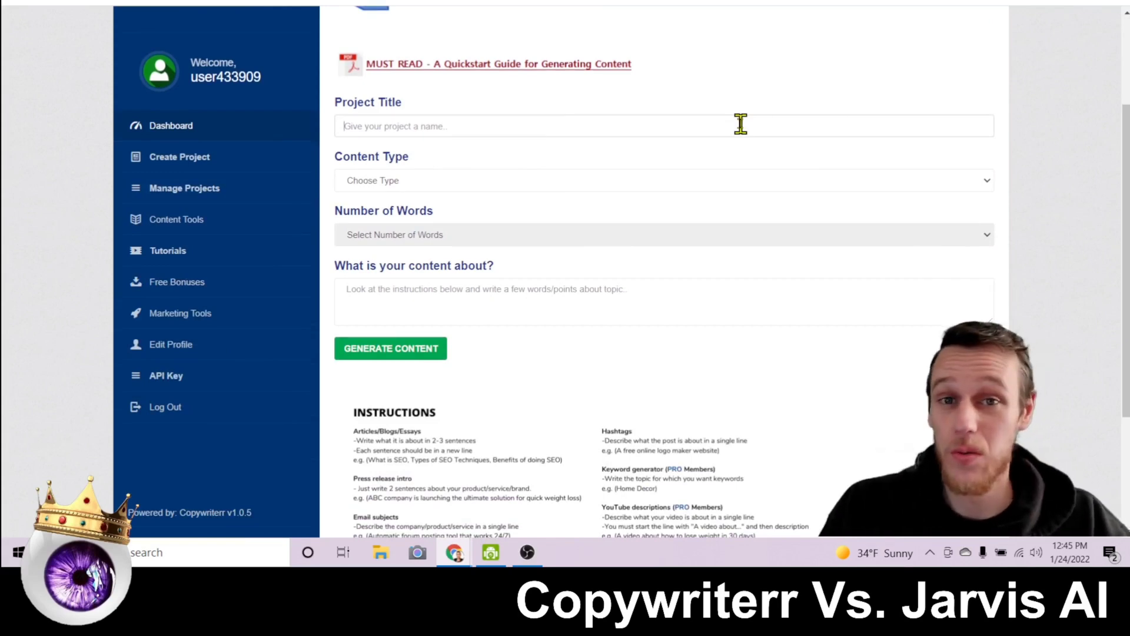
type("B")
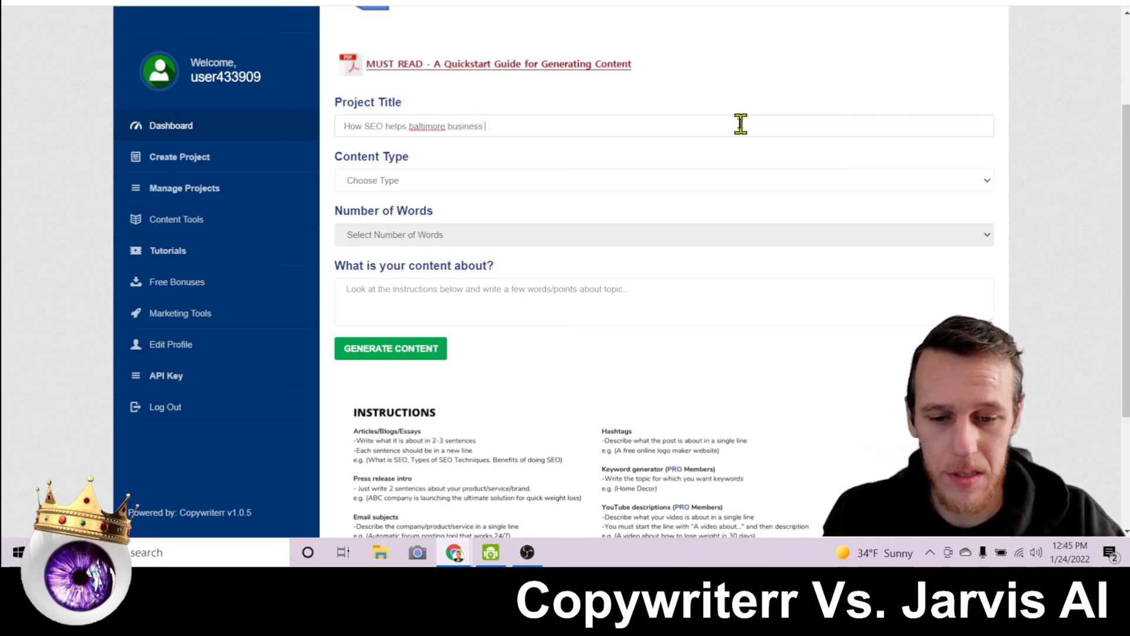
type("owners")
left_click(563, 180)
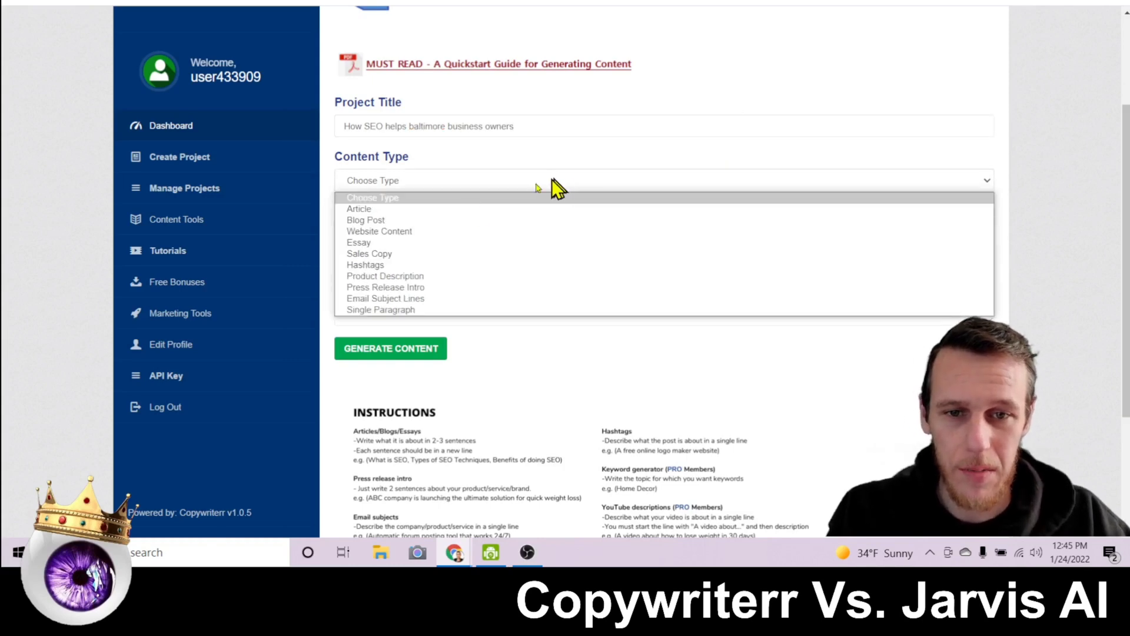
left_click(409, 211)
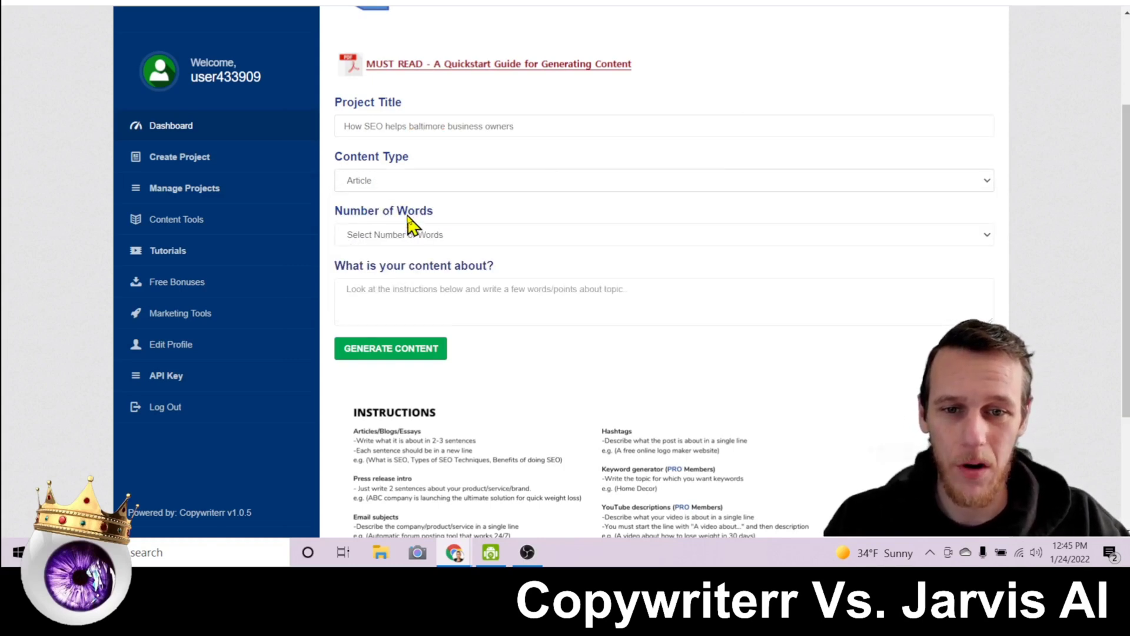
left_click(453, 235)
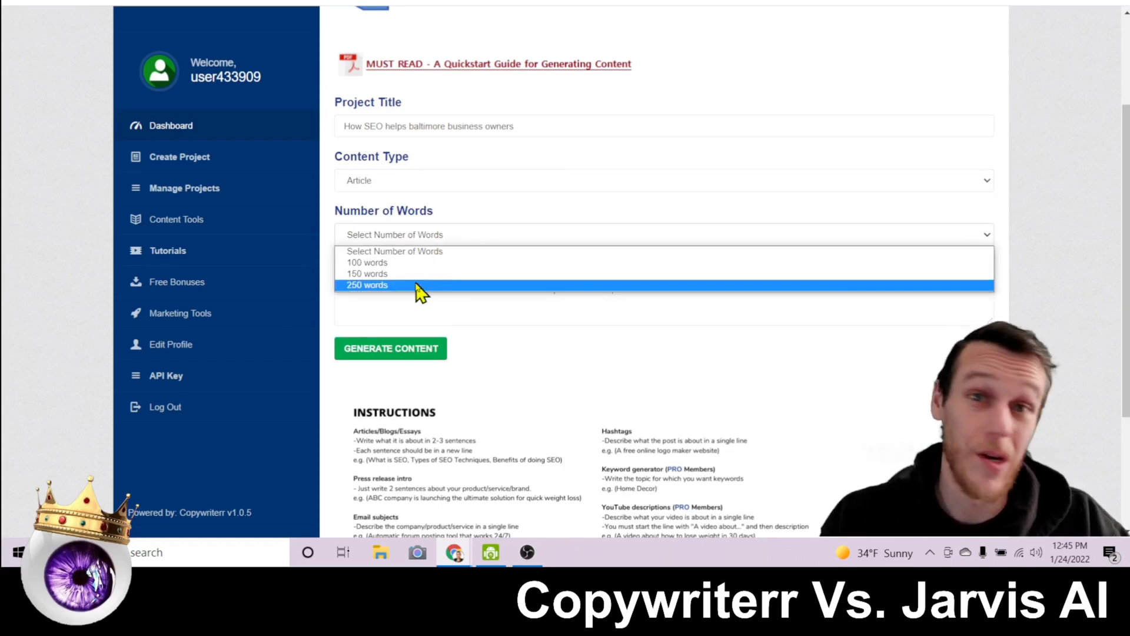
left_click(420, 288)
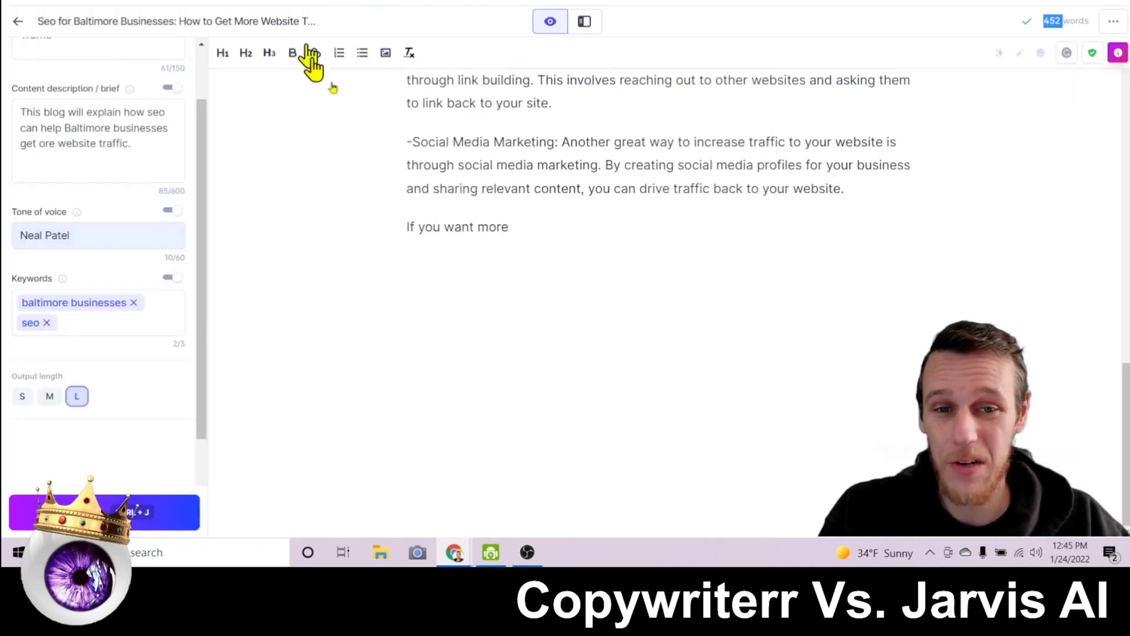
scroll(601, 236, "up", 5)
scroll(840, 328, "up", 4)
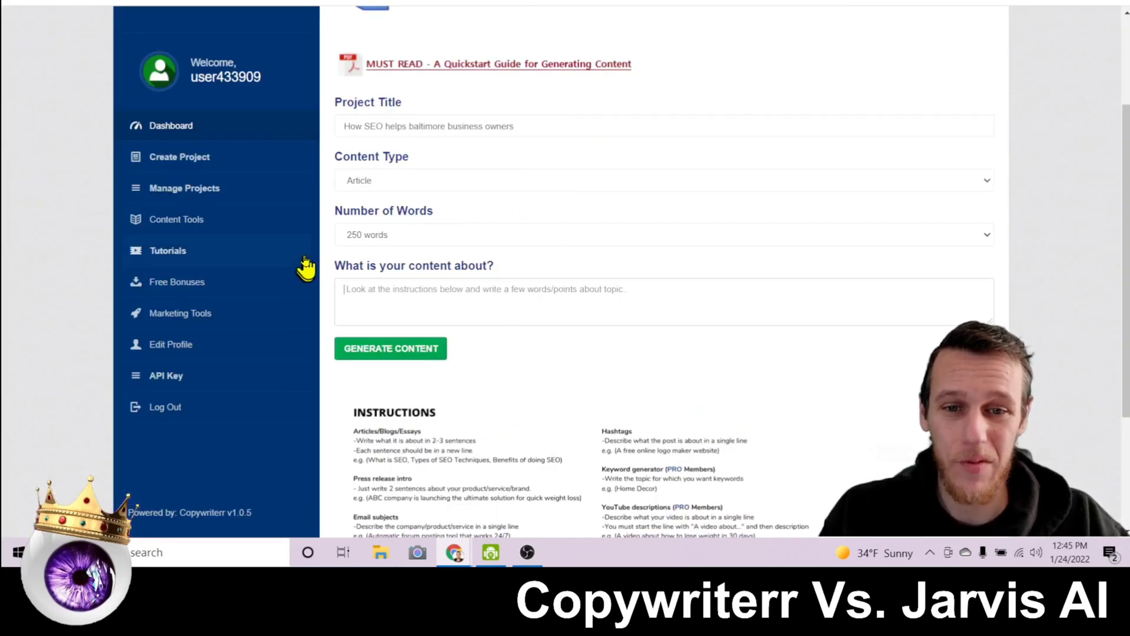
left_click(433, 296)
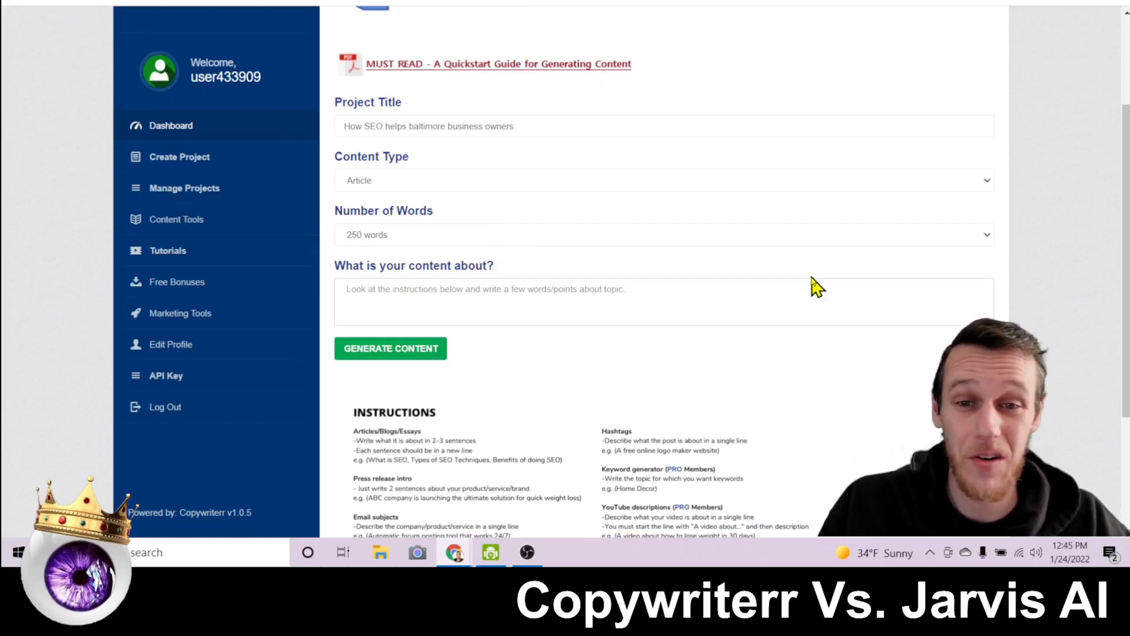
- Describe the topic as SEO driving Baltimore traffic and organic marketing growth, then generate the article
type("H")
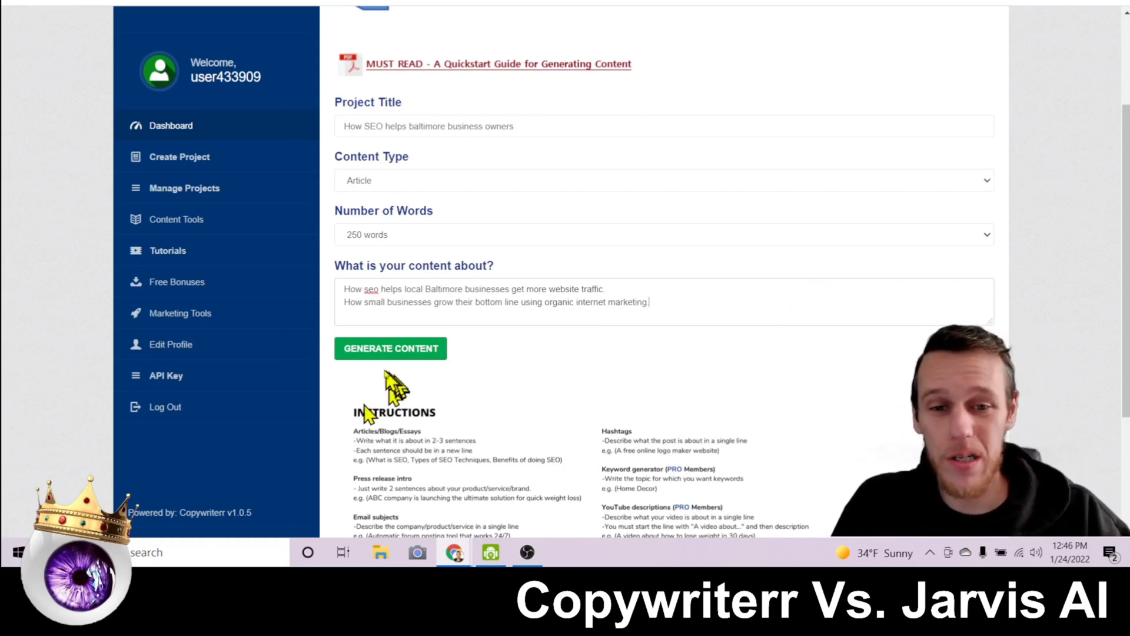
left_click(385, 351)
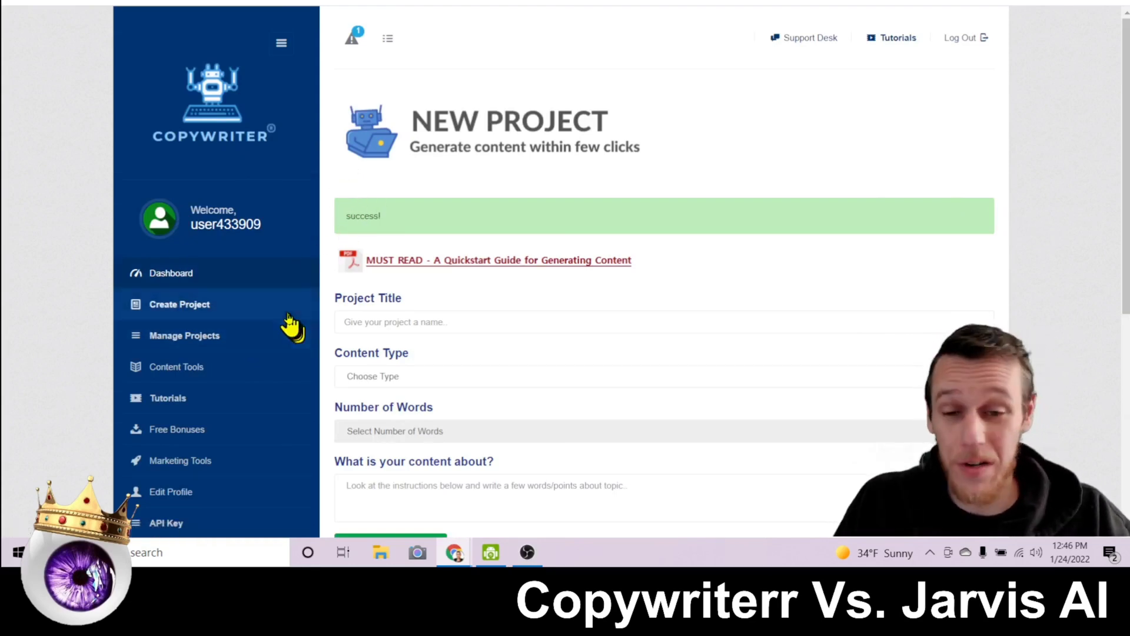
left_click(247, 336)
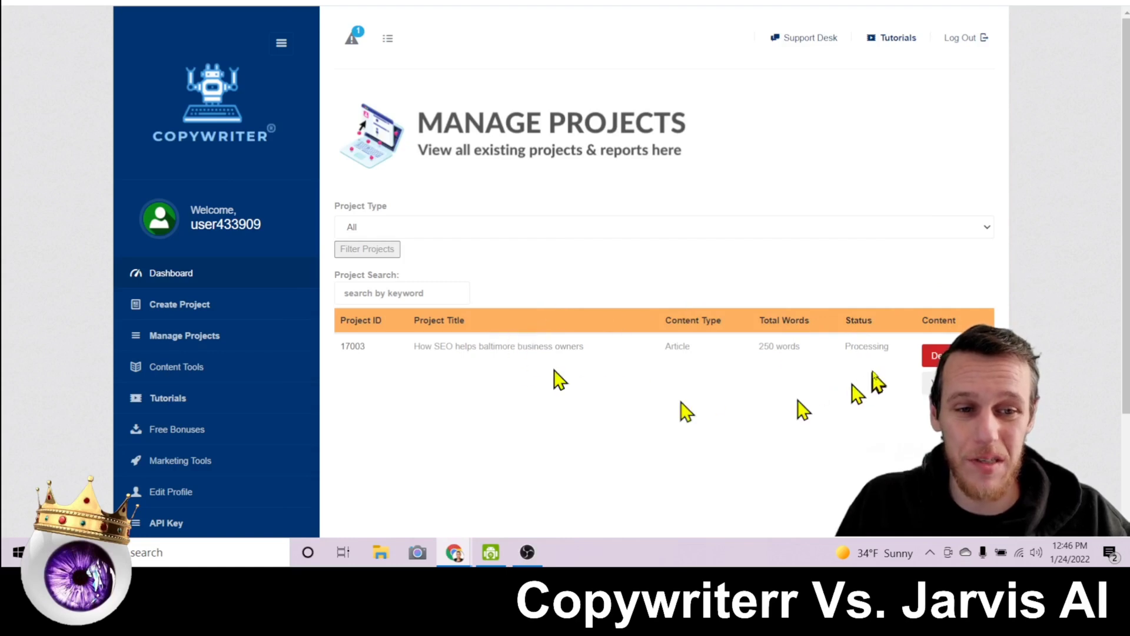
left_click_drag(850, 347, 876, 348)
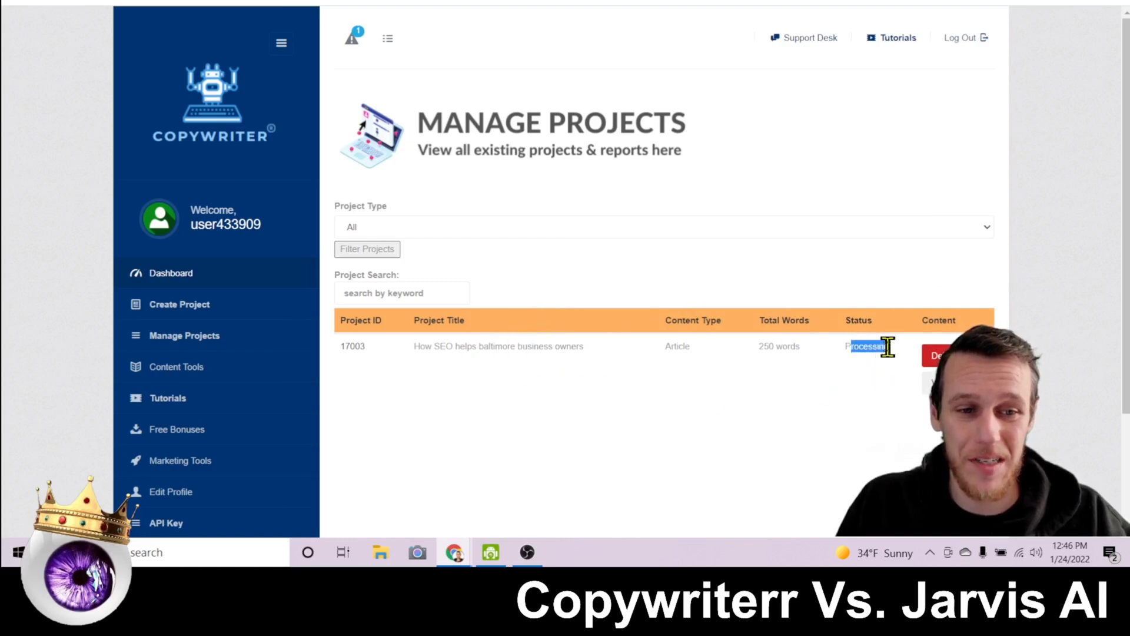
left_click_drag(844, 349, 876, 348)
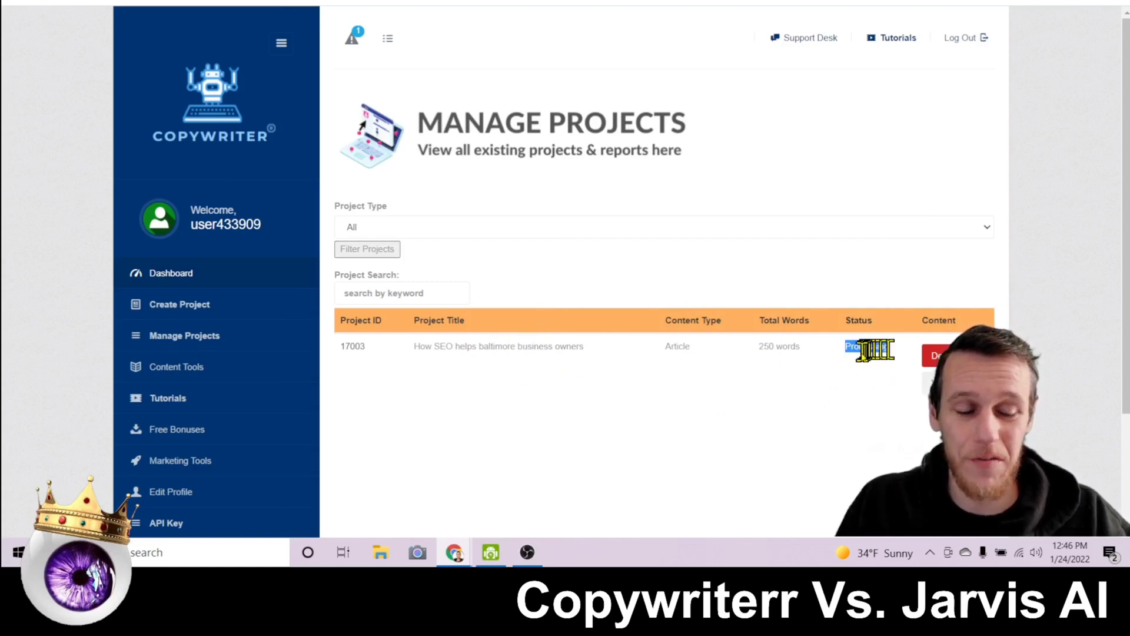
left_click(861, 357)
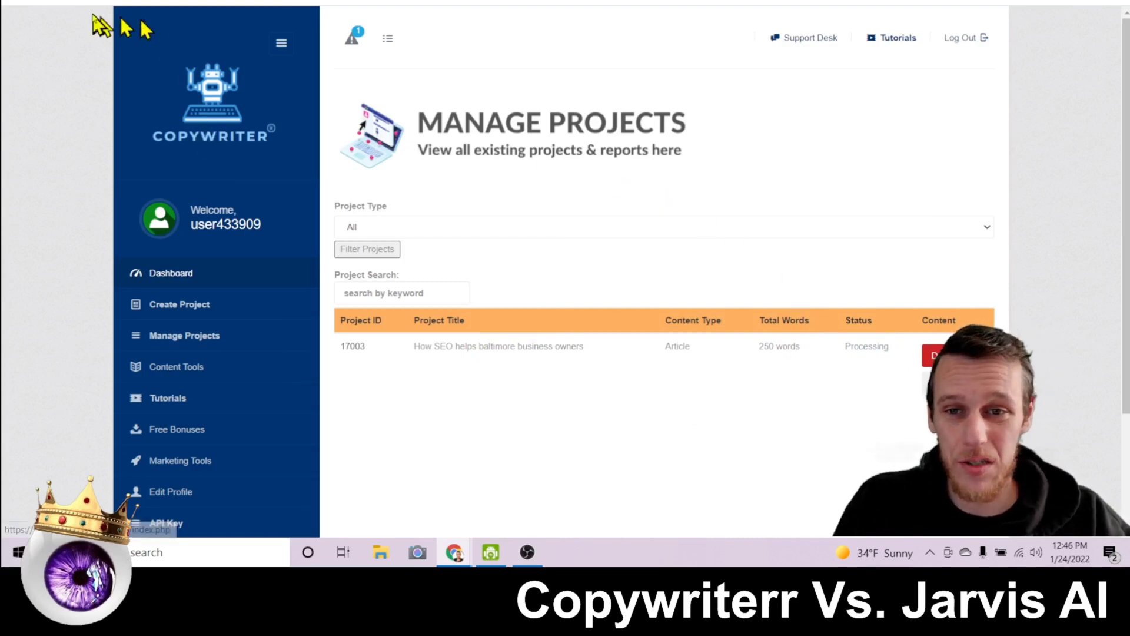
key("F5")
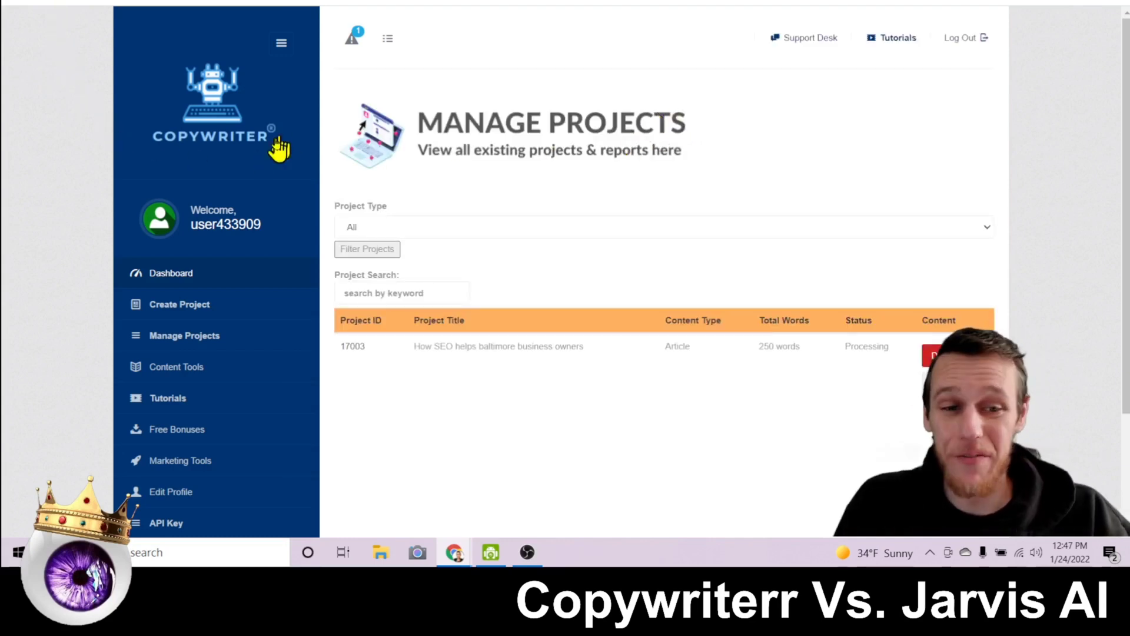
- Create a 250-word Article project 'Social media marketing baltimore' with its social media topic lines
left_click(233, 307)
type("Social media marketing baltimore")
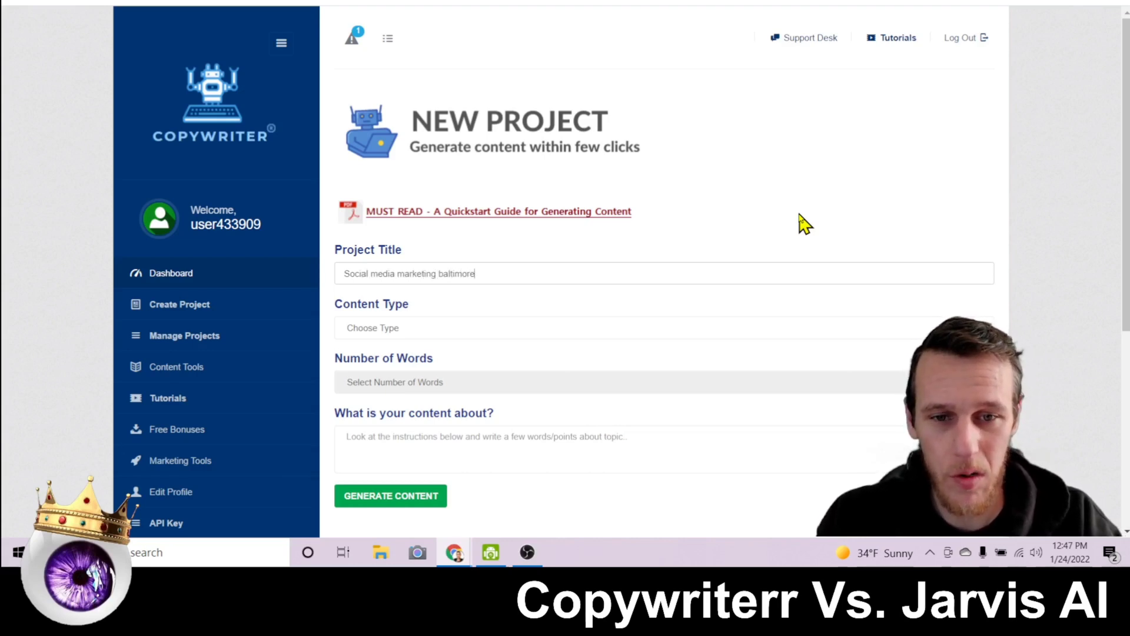
scroll(766, 227, "down", 3)
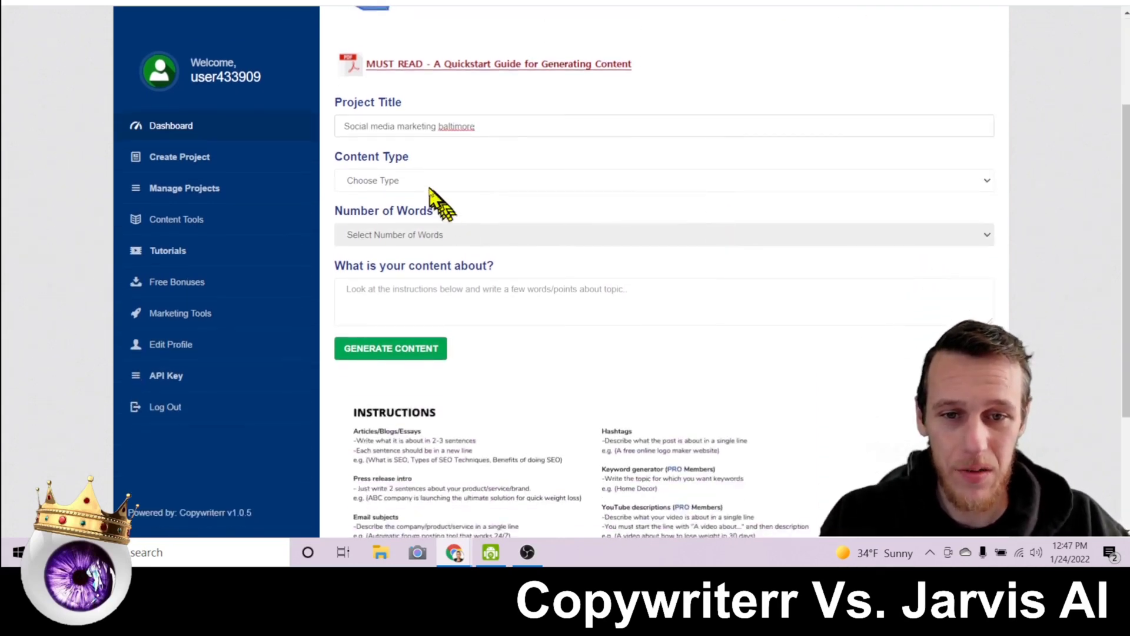
left_click(430, 189)
left_click(419, 207)
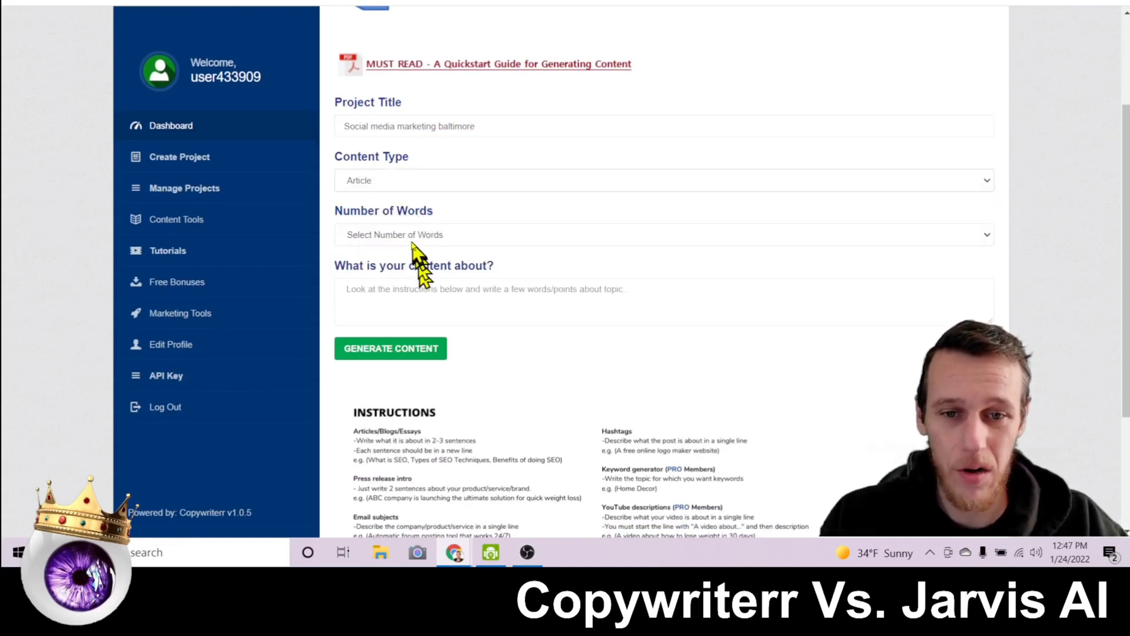
left_click(414, 241)
left_click(406, 272)
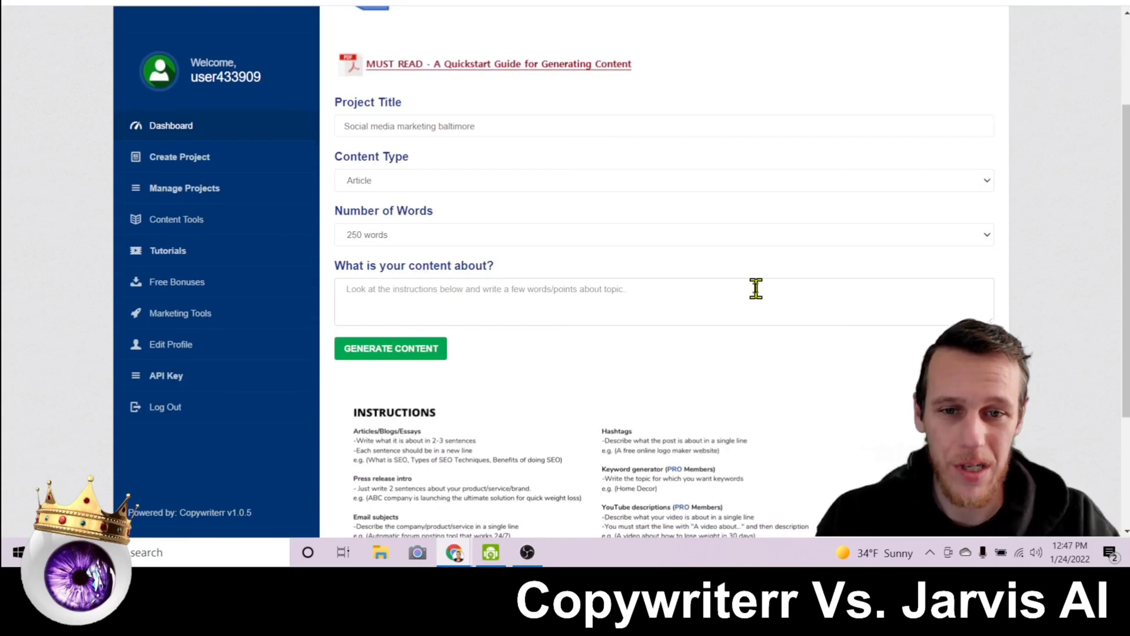
type("H")
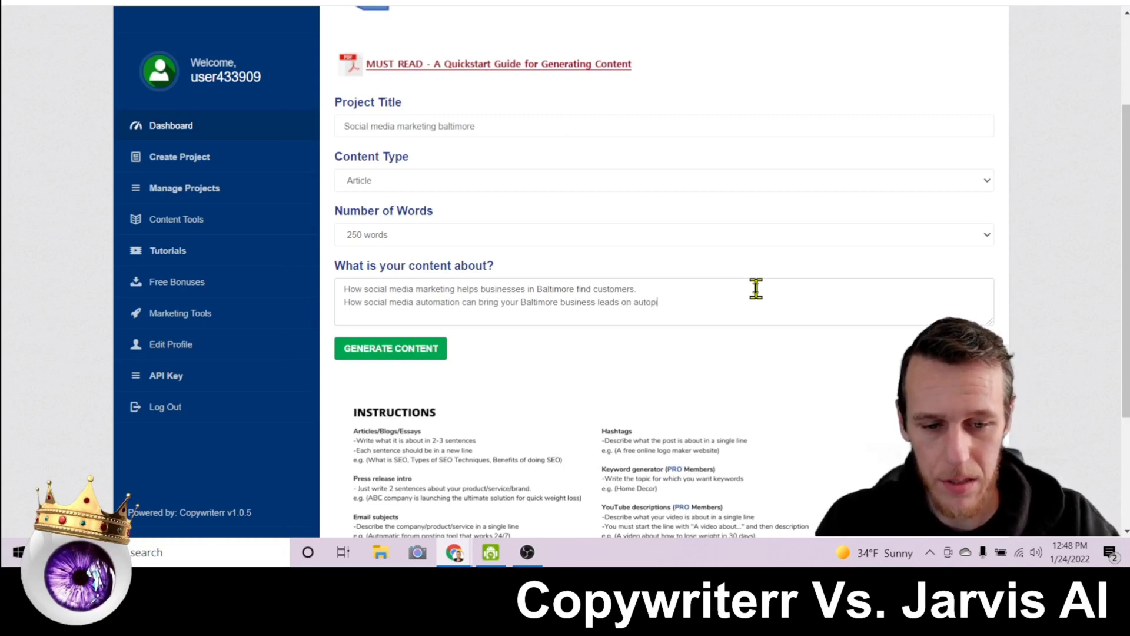
- Submit the social media article for generation and return to the projects list
type(".")
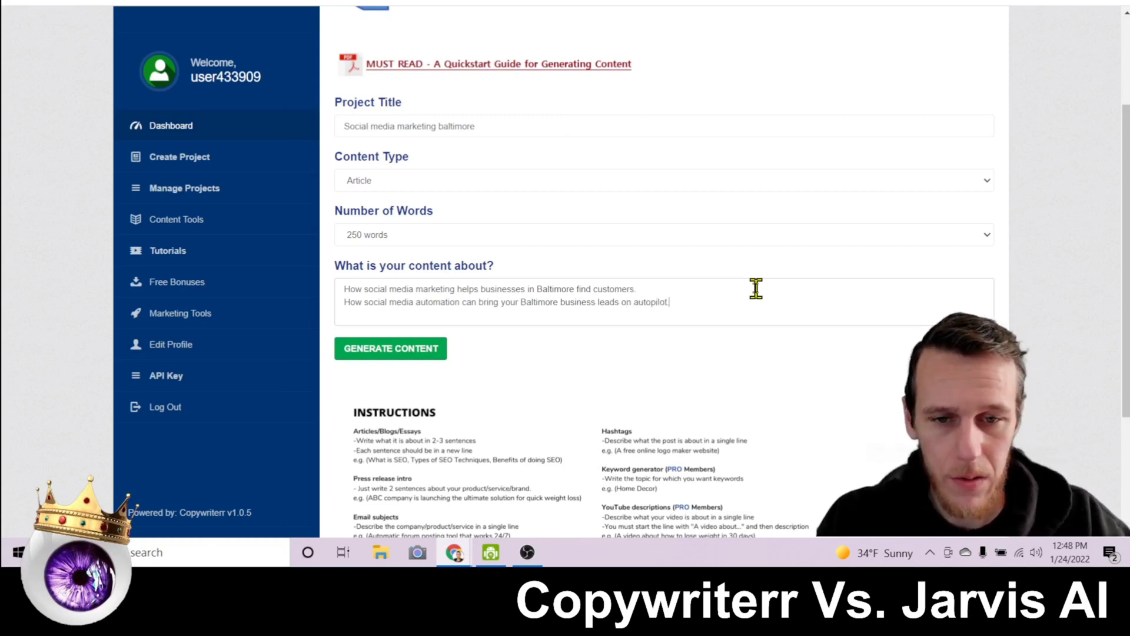
left_click(401, 349)
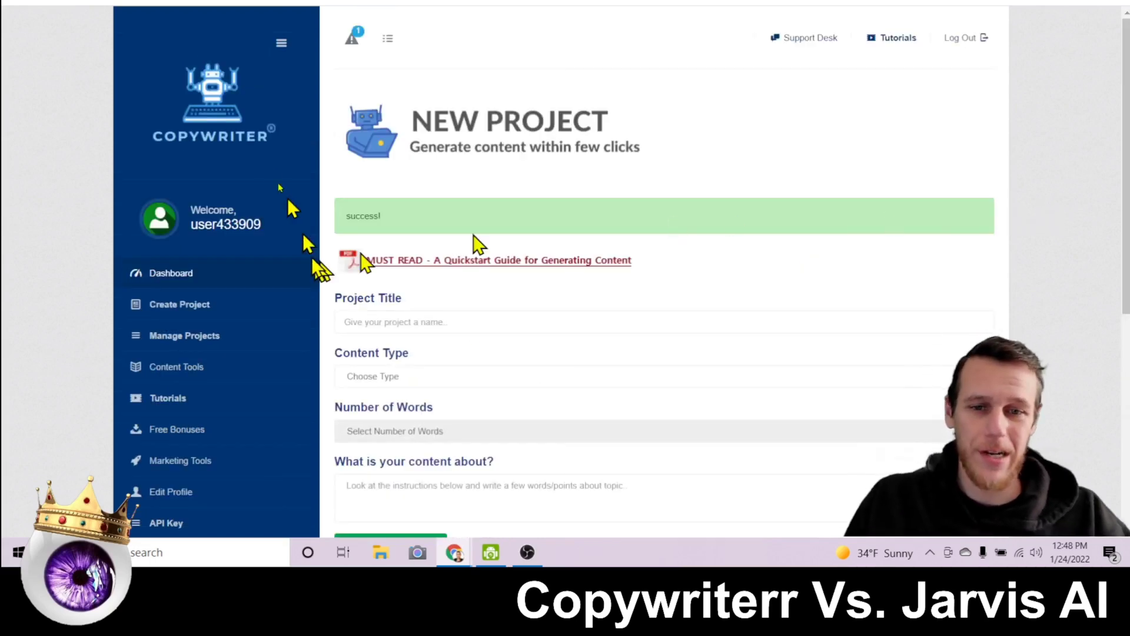
left_click(233, 338)
scroll(694, 189, "down", 3)
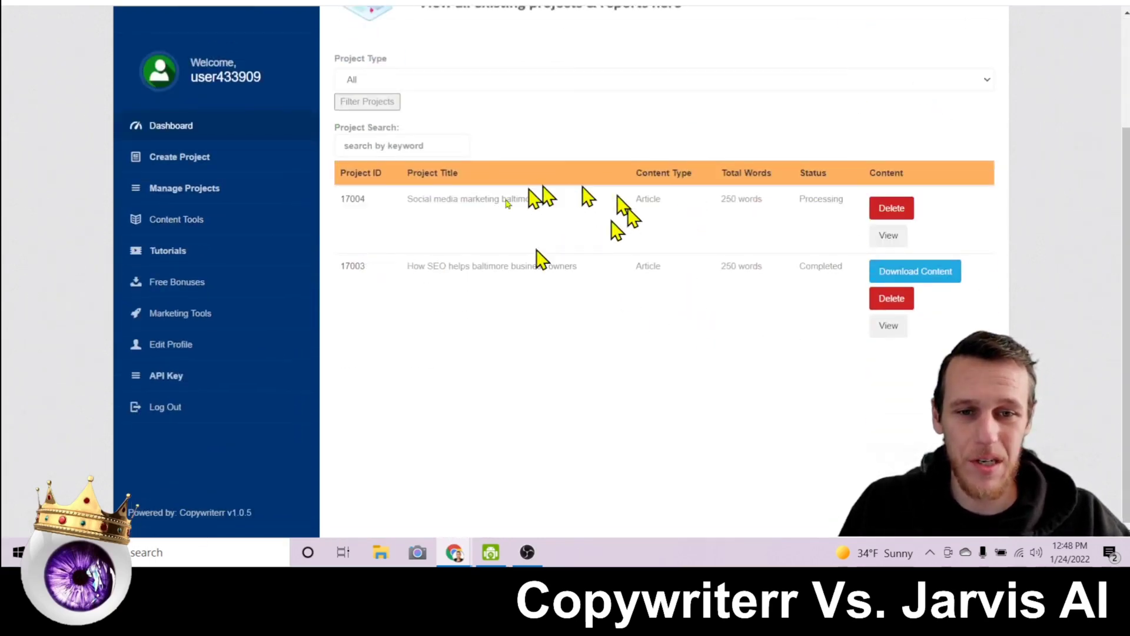
- Download the finished Baltimore SEO article (project 17003) and copy its text in Notepad
left_click(914, 272)
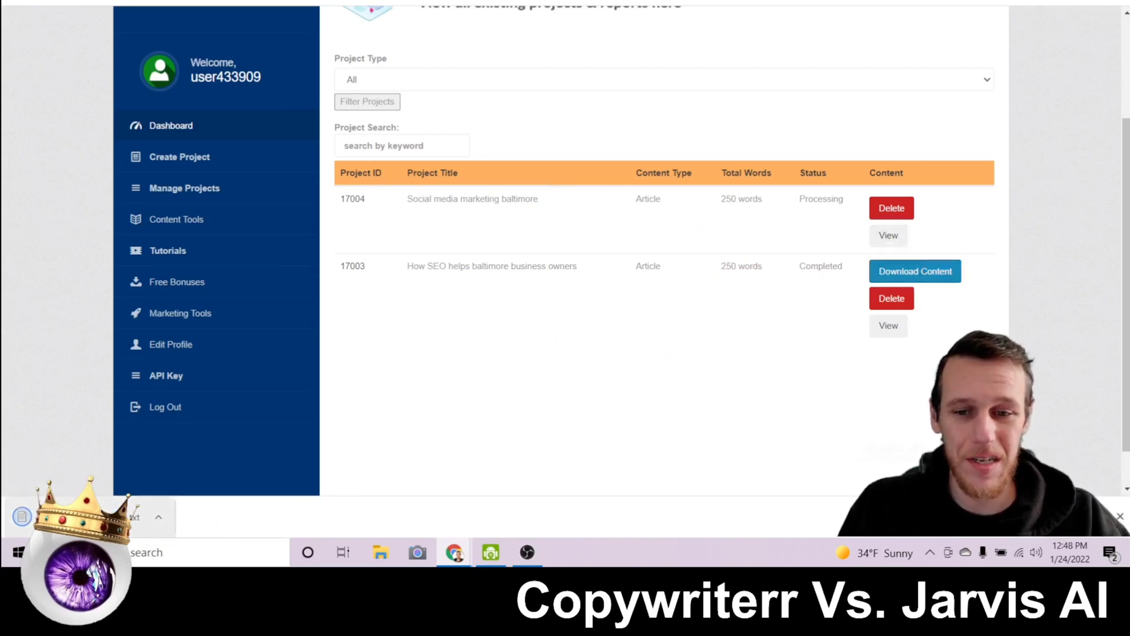
left_click(22, 517)
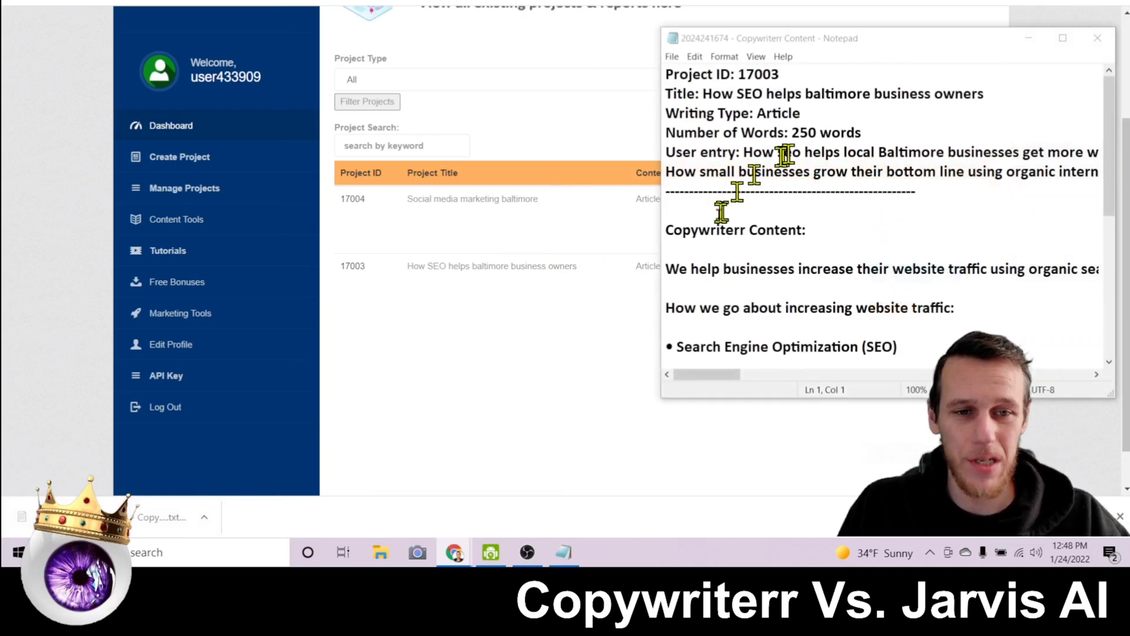
left_click_drag(668, 229, 907, 357)
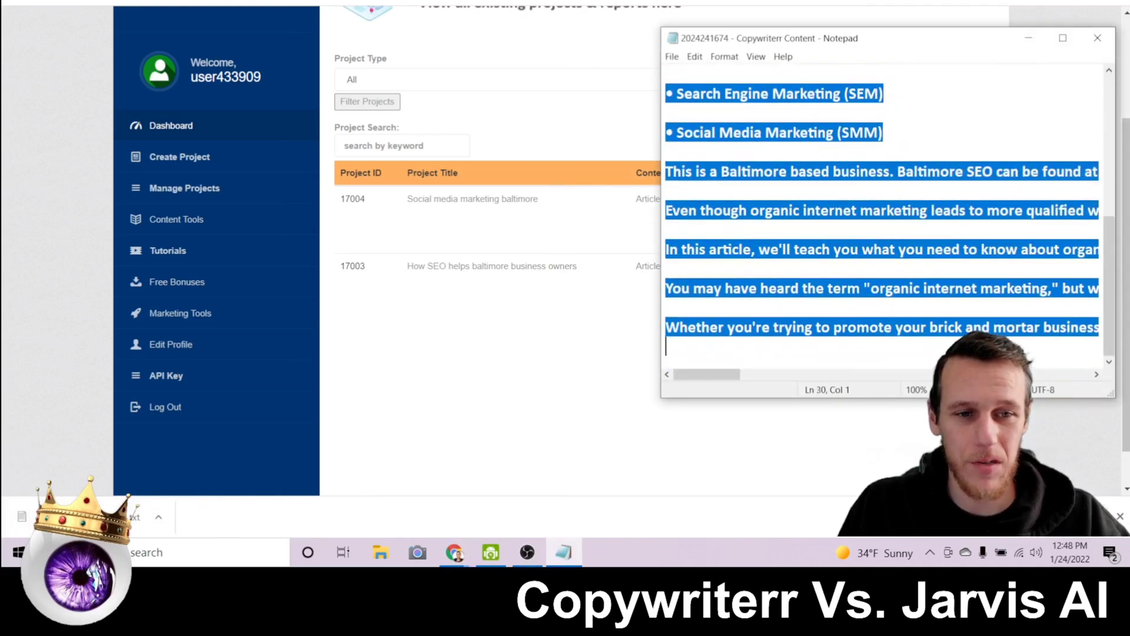
right_click(847, 210)
left_click(871, 244)
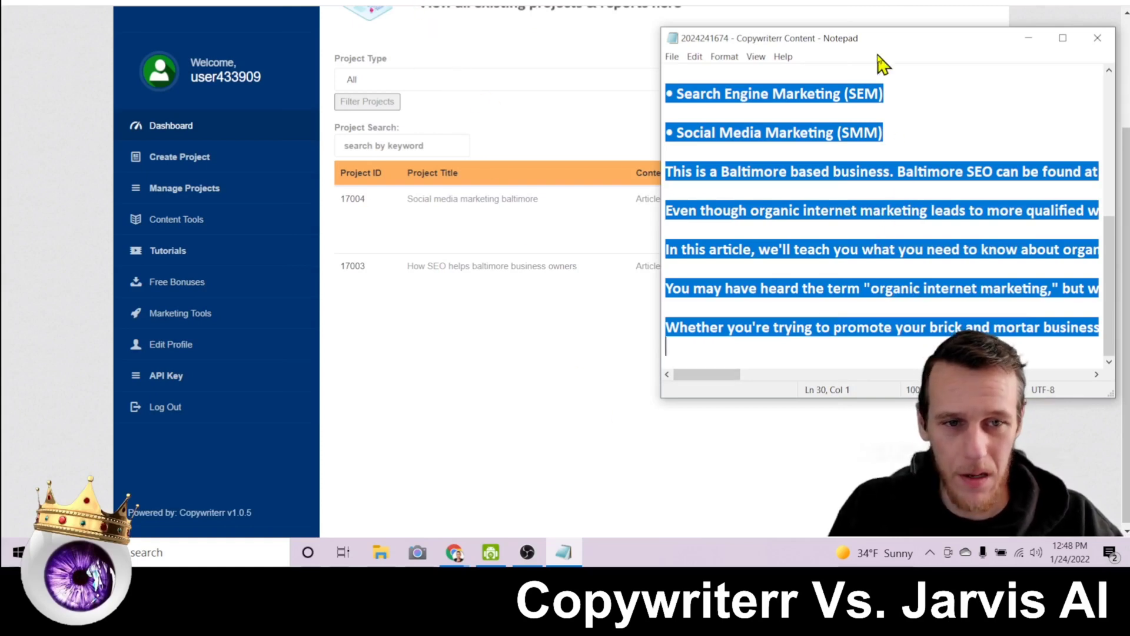
- Move the Notepad window to the upper left and enlarge it to show full lines
left_click_drag(909, 50, 353, 8)
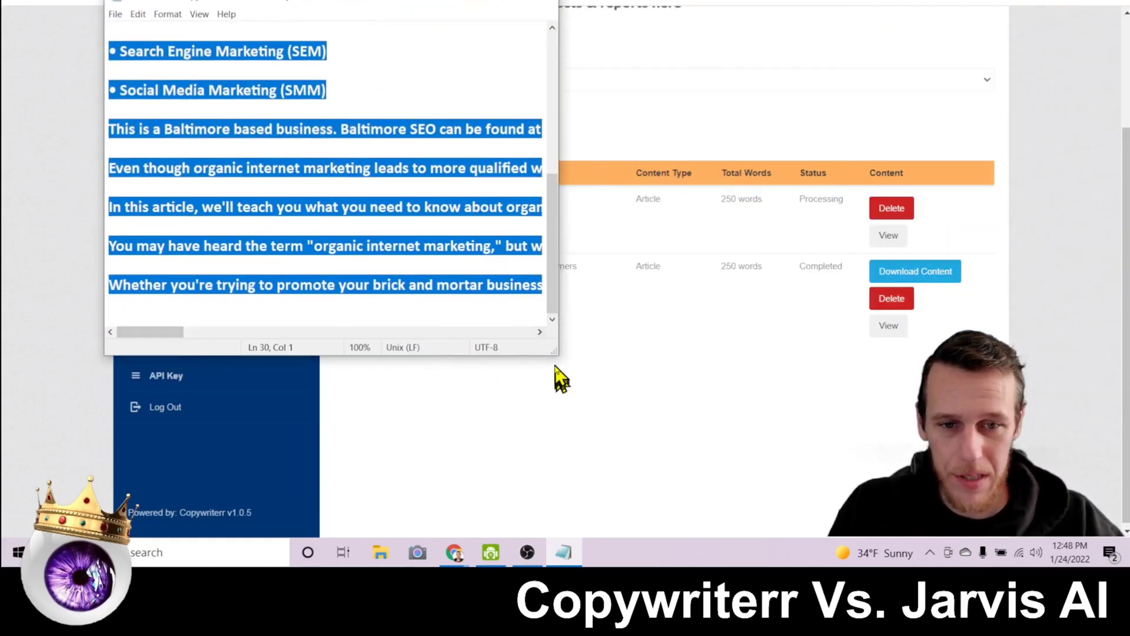
mouse_move(556, 352)
left_mouse_down()
mouse_move(1126, 503)
mouse_move(1114, 491)
left_mouse_up()
scroll(589, 265, "up", 1)
left_click(616, 308)
scroll(607, 318, "up", 2)
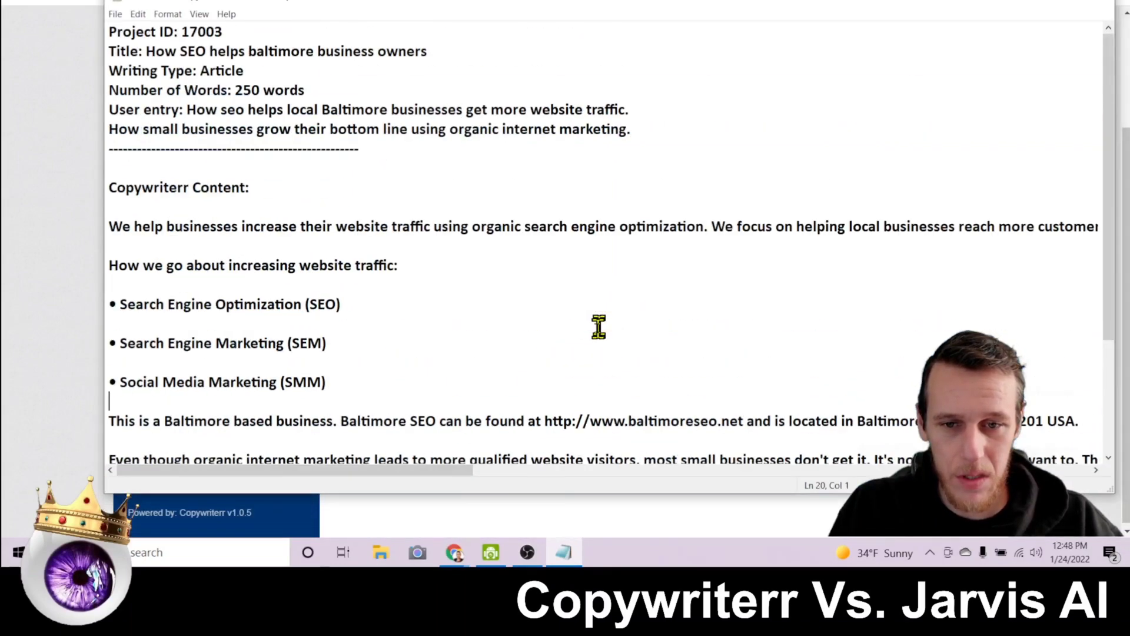
scroll(592, 320, "down", 3)
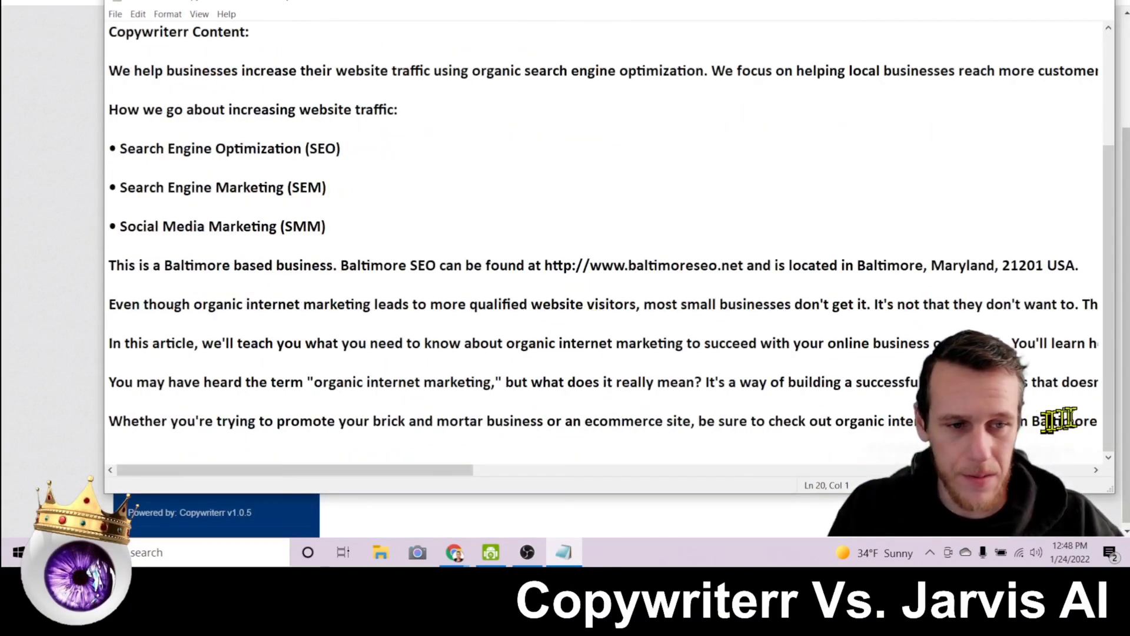
- Paste the copied Copywriterr article on new lines below the Jarvis blog post
left_click(1023, 6)
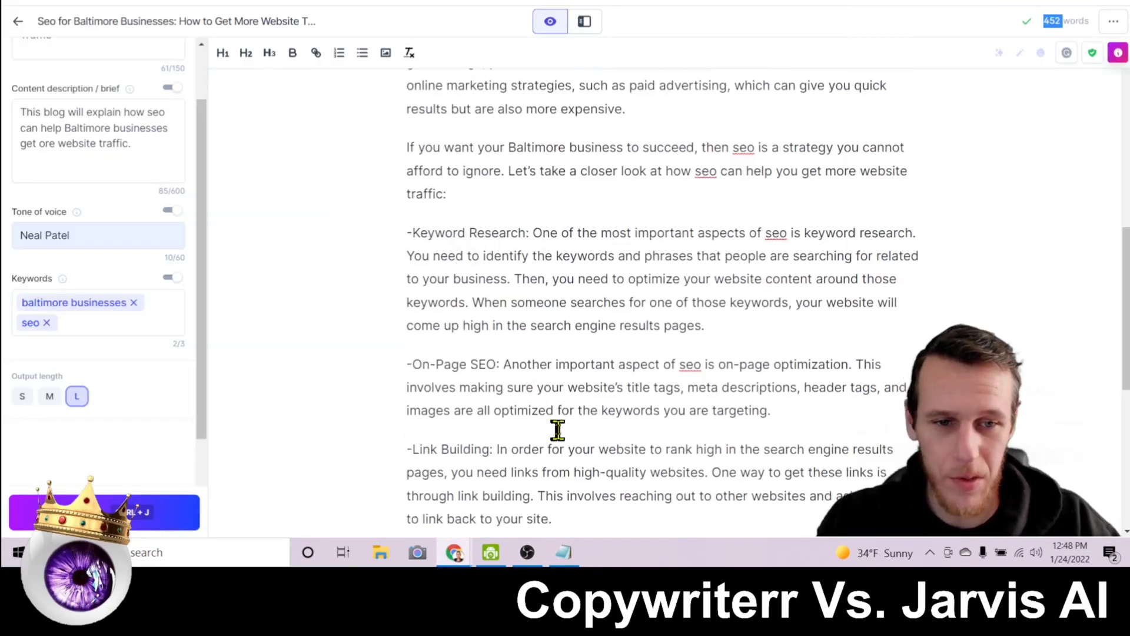
scroll(558, 430, "down", 7)
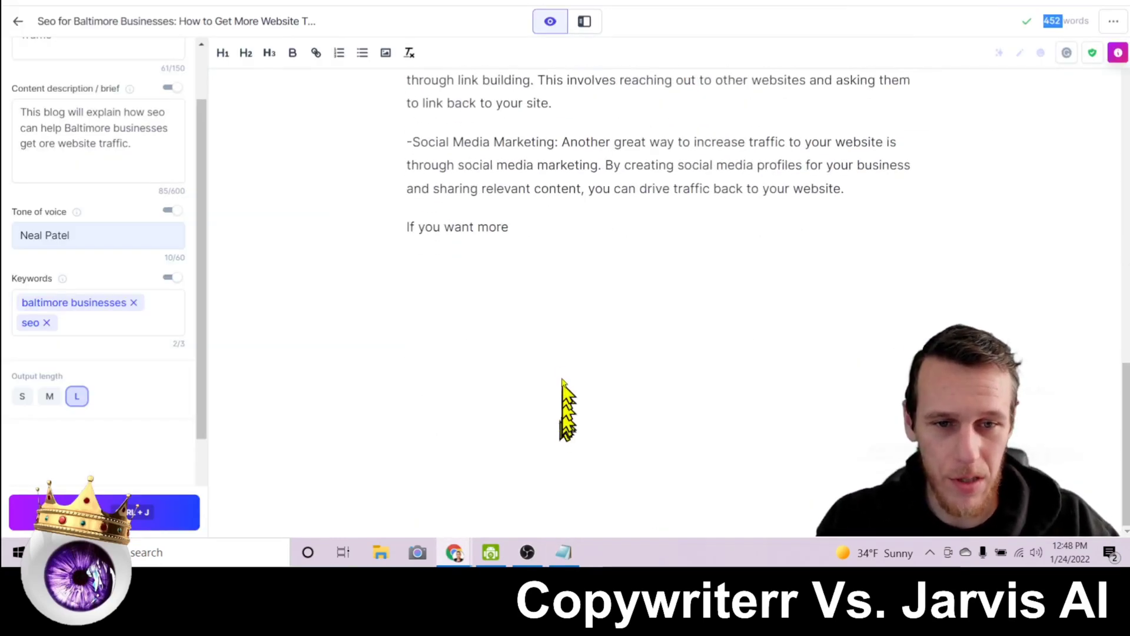
key("Return")
key("Return")
key("Return")
key("Return")
right_click(485, 394)
left_click(558, 277)
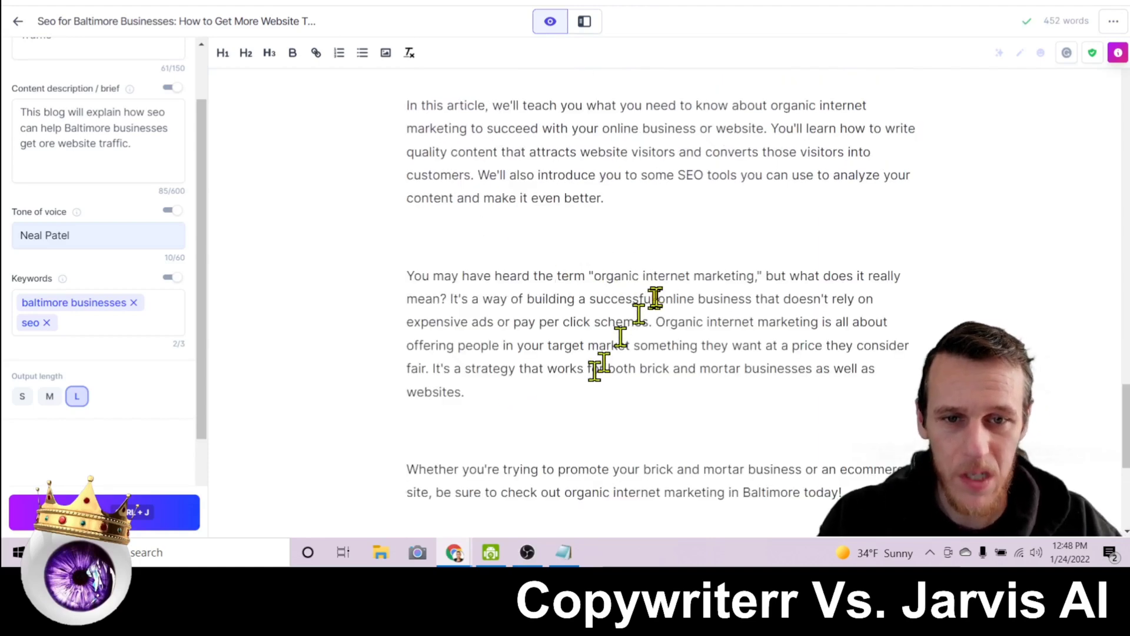
- Look over the pasted article's 'Copywriterr Content' heading, selecting it briefly
scroll(647, 297, "up", 3)
scroll(676, 299, "up", 3)
scroll(675, 299, "up", 7)
scroll(674, 298, "up", 6)
scroll(674, 298, "down", 1)
scroll(674, 299, "down", 4)
left_click_drag(408, 233, 574, 236)
left_click(616, 259)
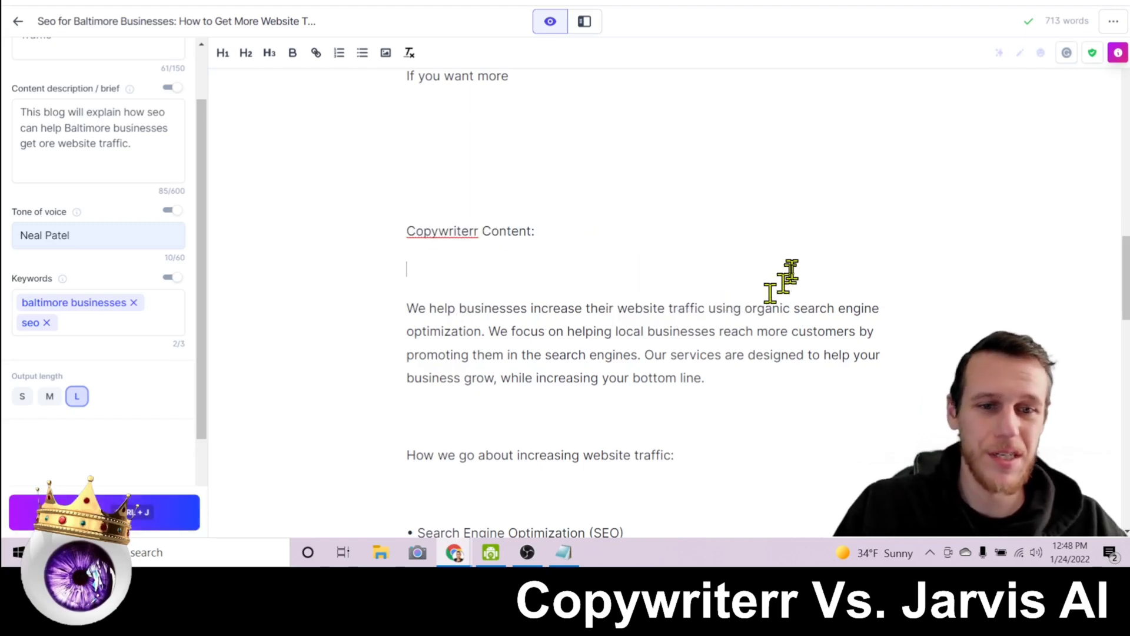
- Delete the website address and location line from the pasted article
scroll(795, 265, "down", 1)
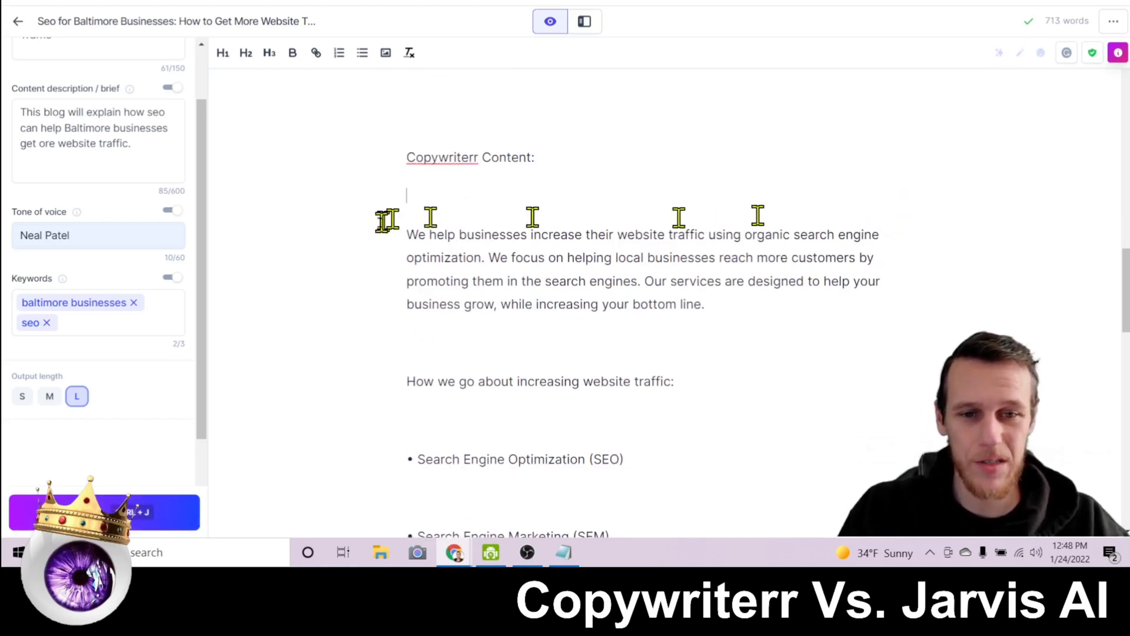
scroll(488, 142, "down", 2)
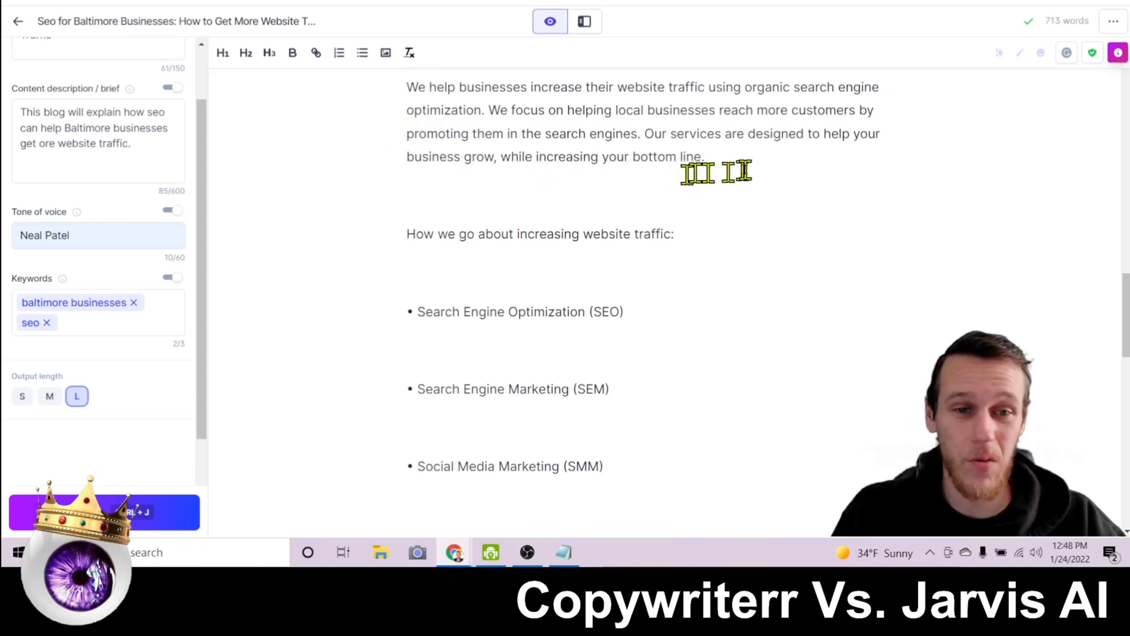
scroll(389, 185, "down", 1)
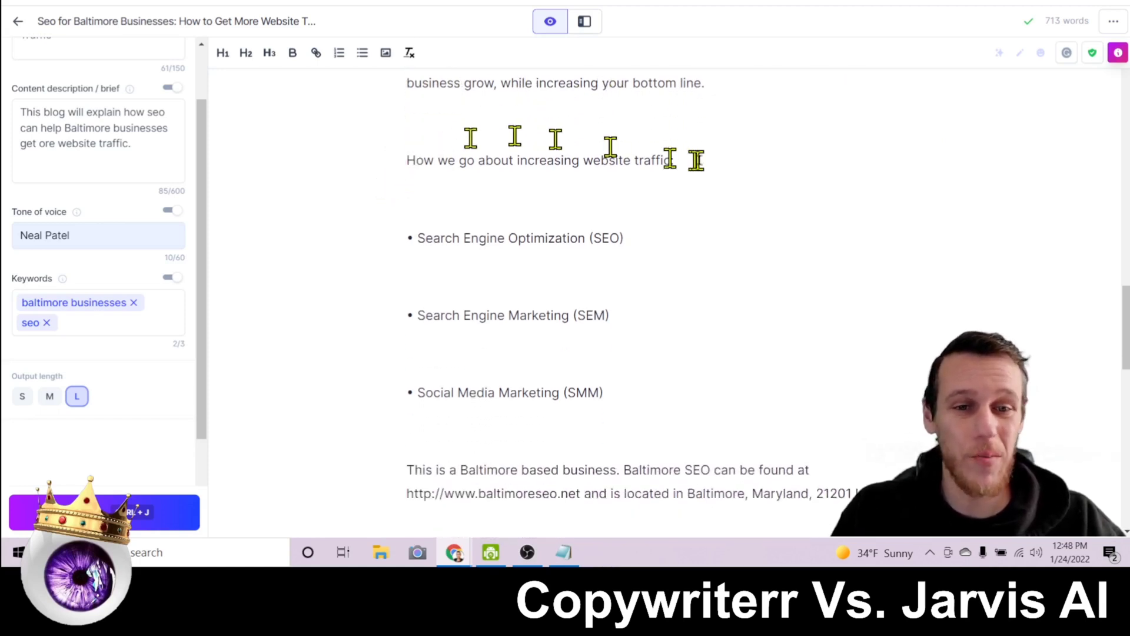
scroll(433, 230, "down", 2)
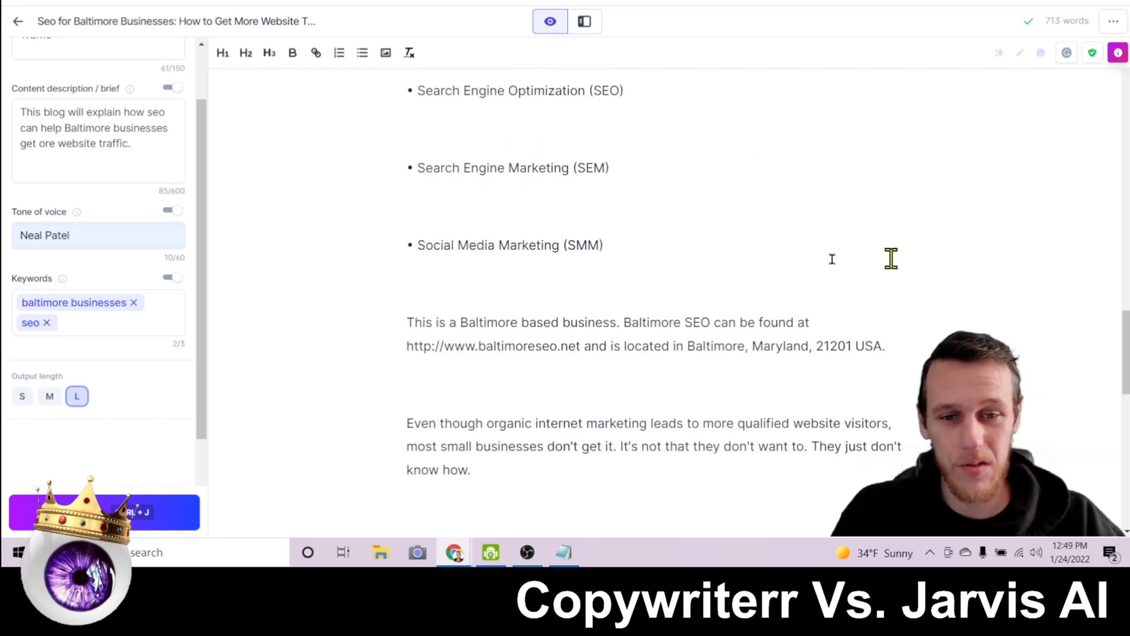
scroll(582, 255, "down", 1)
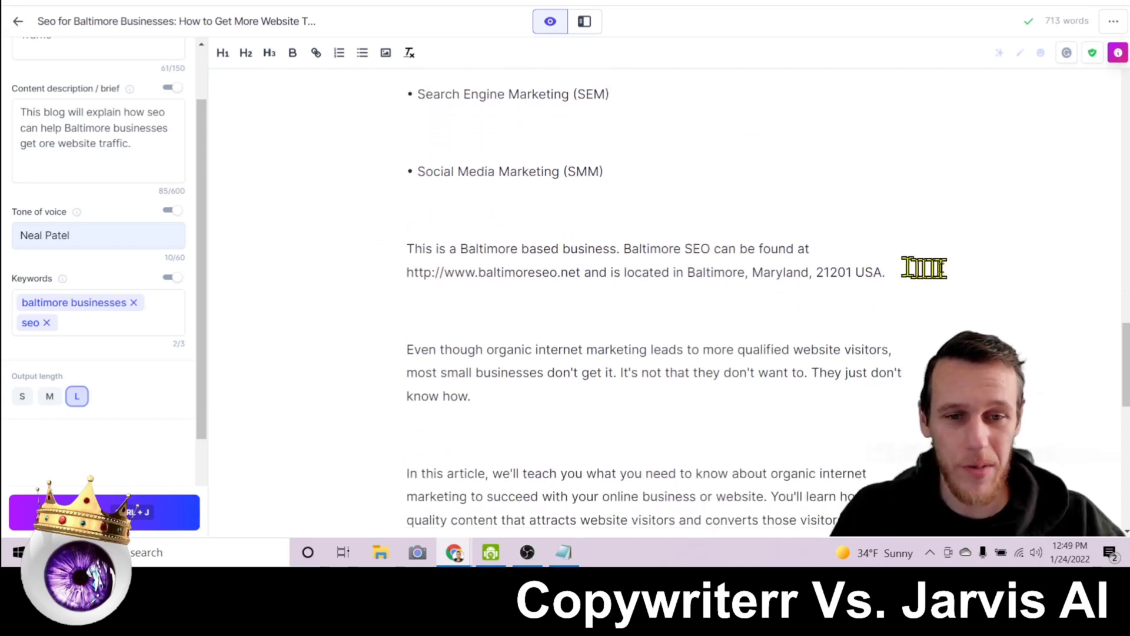
left_click_drag(927, 283, 384, 266)
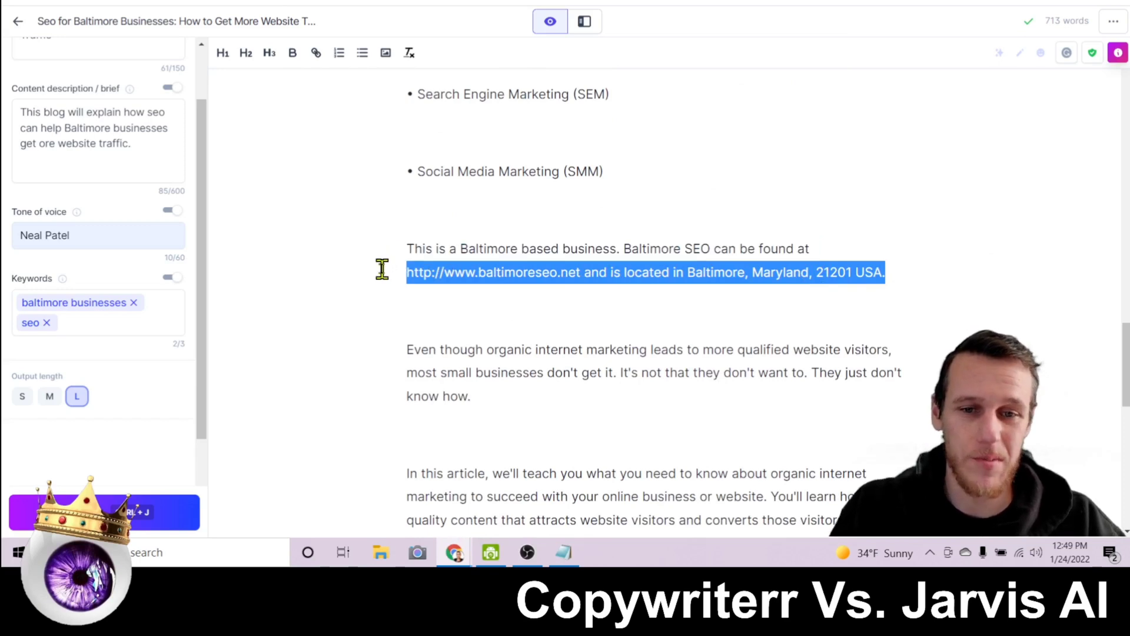
key("BackSpace")
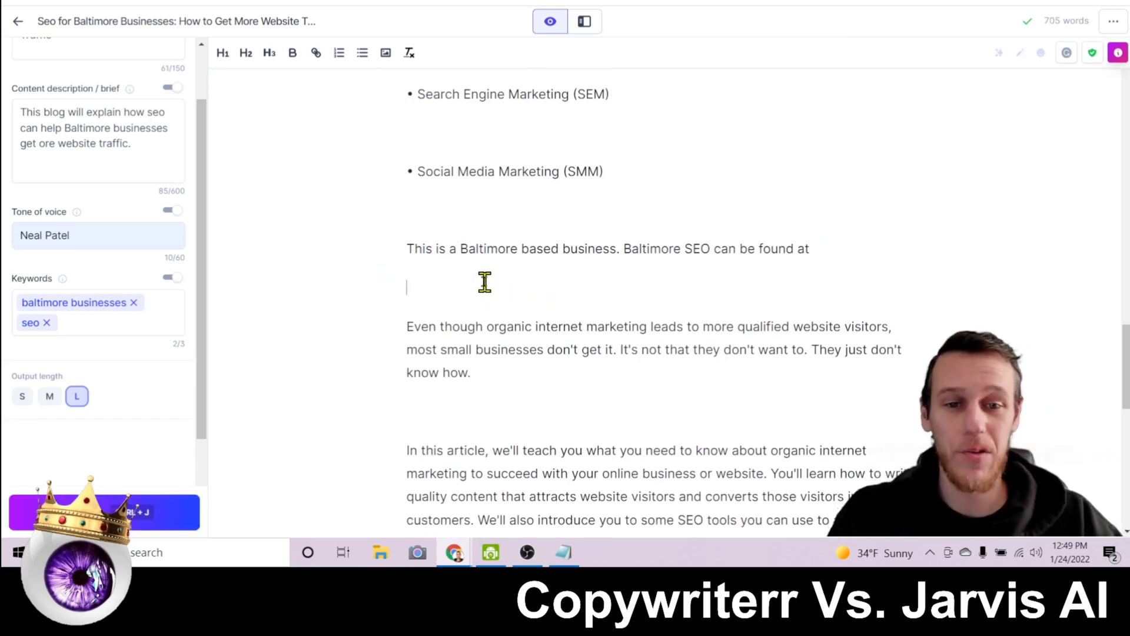
scroll(487, 274, "down", 1)
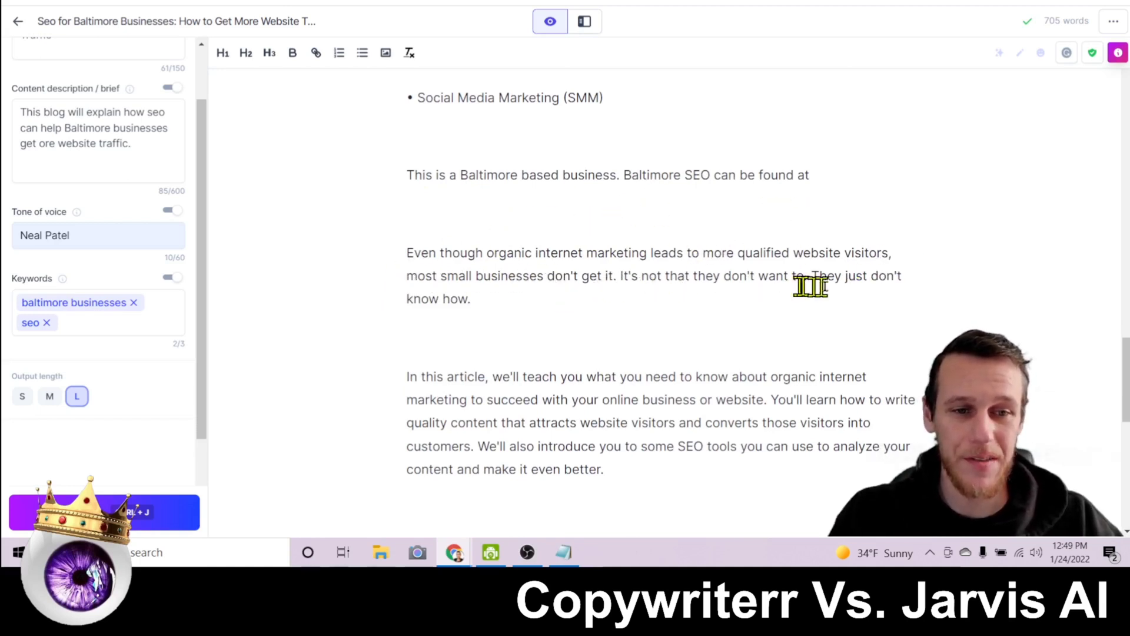
scroll(639, 234, "down", 1)
scroll(374, 202, "down", 2)
scroll(409, 189, "down", 3)
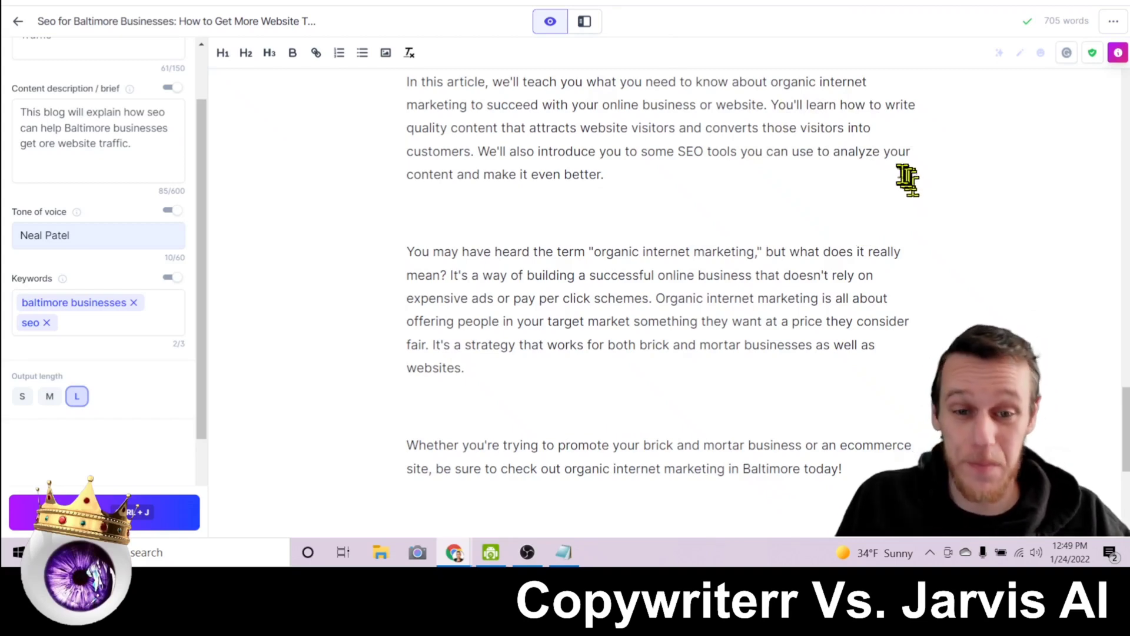
scroll(887, 134, "down", 3)
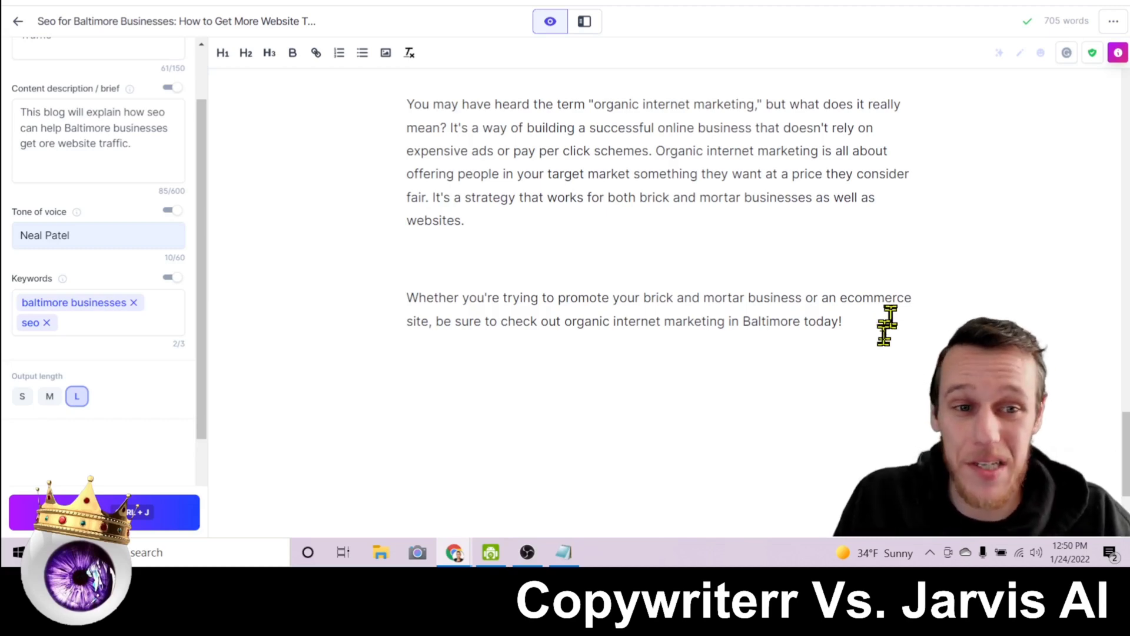
scroll(886, 324, "up", 5)
scroll(853, 267, "up", 5)
scroll(846, 260, "up", 5)
scroll(847, 259, "up", 2)
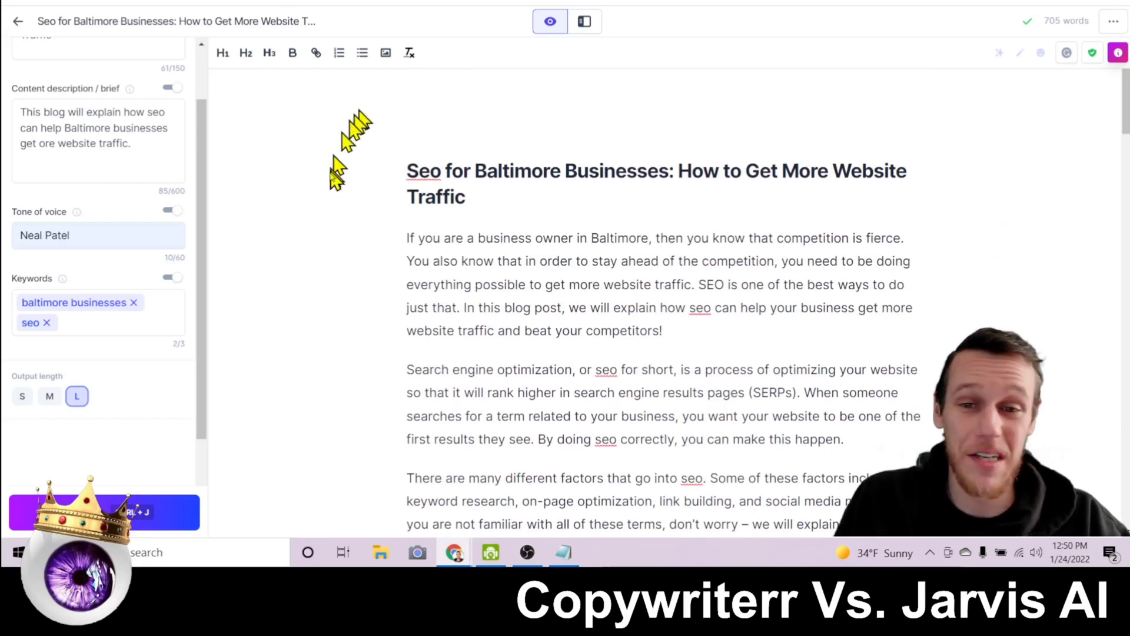
mouse_move(442, 171)
left_mouse_down()
mouse_move(761, 498)
mouse_move(757, 467)
left_mouse_up()
scroll(787, 384, "down", 10)
scroll(787, 384, "down", 3)
scroll(787, 368, "up", 10)
scroll(788, 368, "down", 5)
scroll(787, 368, "down", 5)
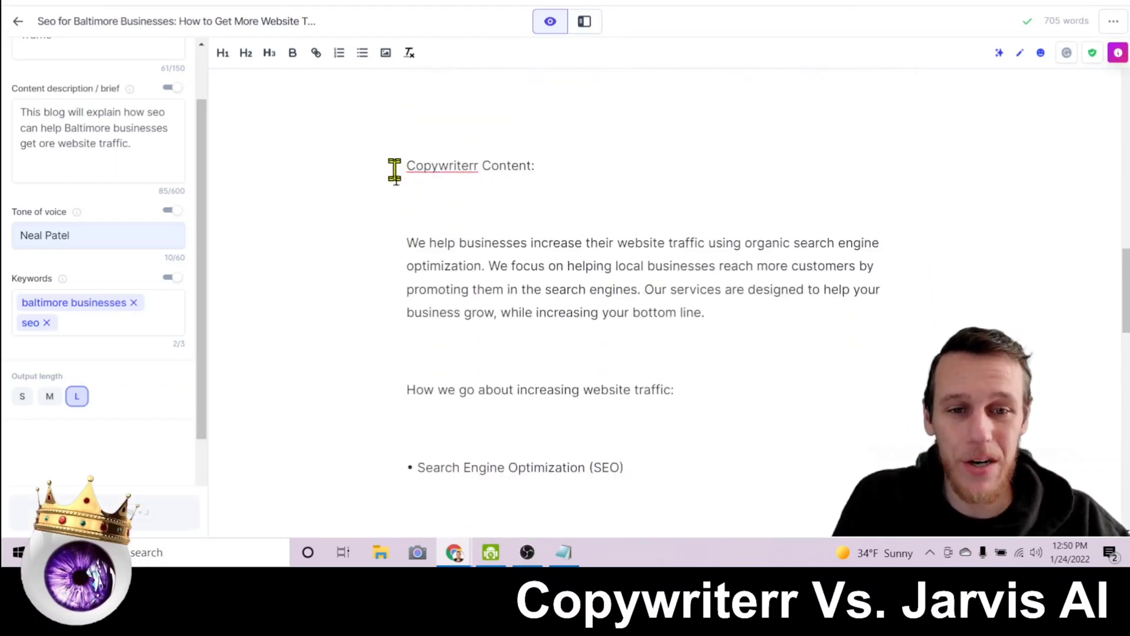
scroll(716, 336, "down", 4)
mouse_move(404, 237)
left_mouse_down()
mouse_move(807, 372)
mouse_move(853, 404)
left_mouse_up()
scroll(717, 333, "down", 4)
scroll(731, 336, "down", 3)
scroll(808, 373, "down", 4)
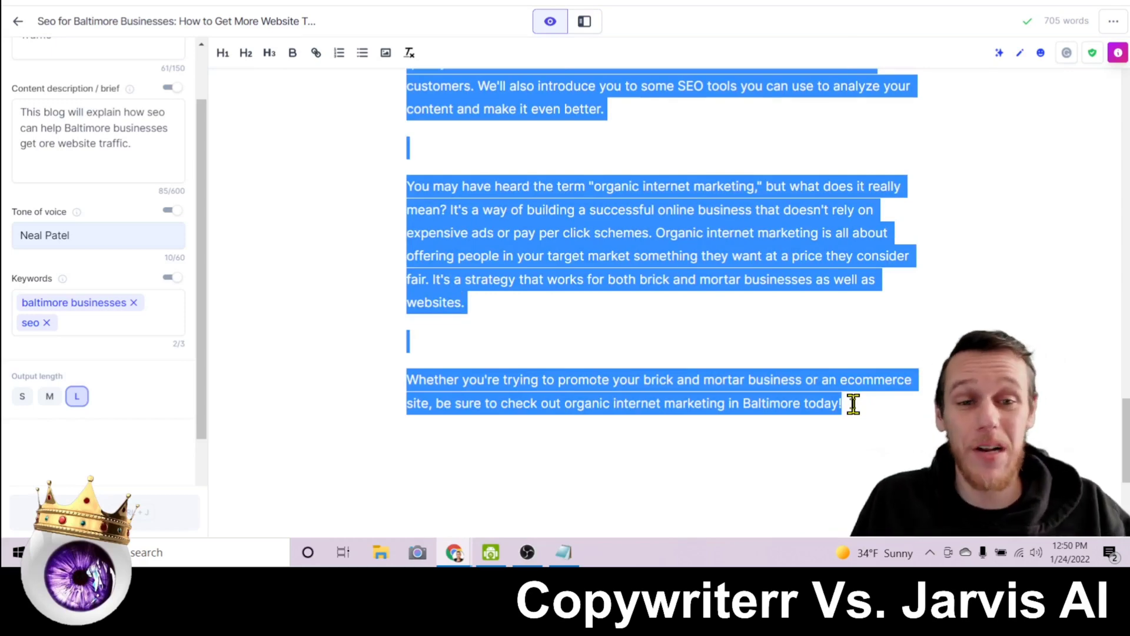
scroll(756, 352, "up", 5)
scroll(753, 348, "up", 1)
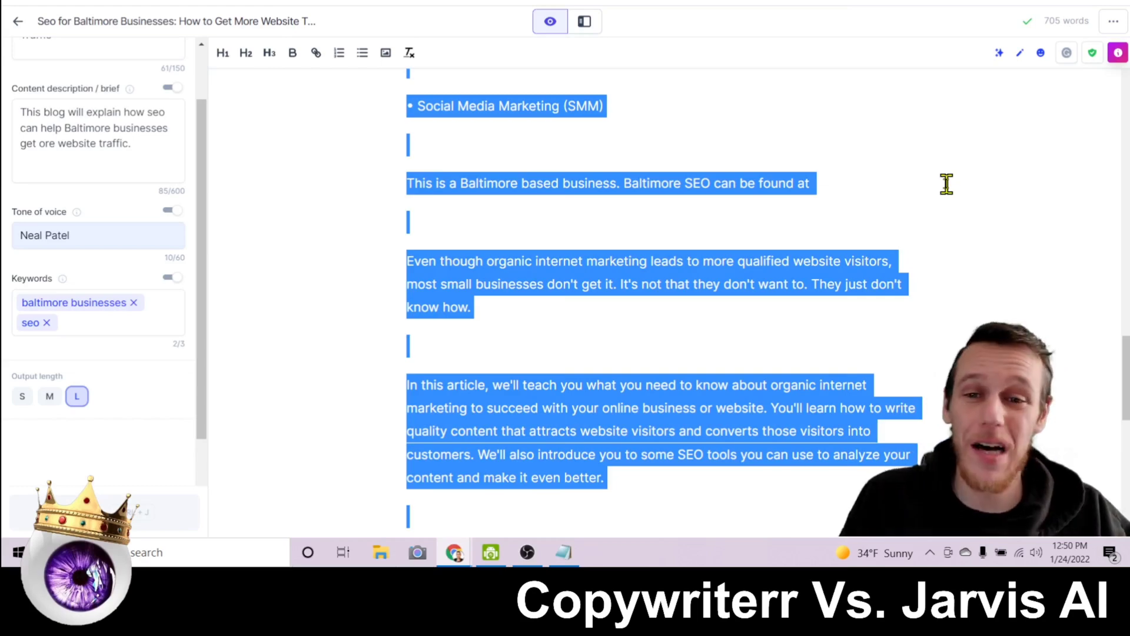
scroll(778, 118, "down", 3)
scroll(783, 217, "down", 2)
scroll(784, 217, "up", 10)
scroll(786, 218, "up", 5)
scroll(786, 218, "up", 10)
scroll(861, 242, "down", 3)
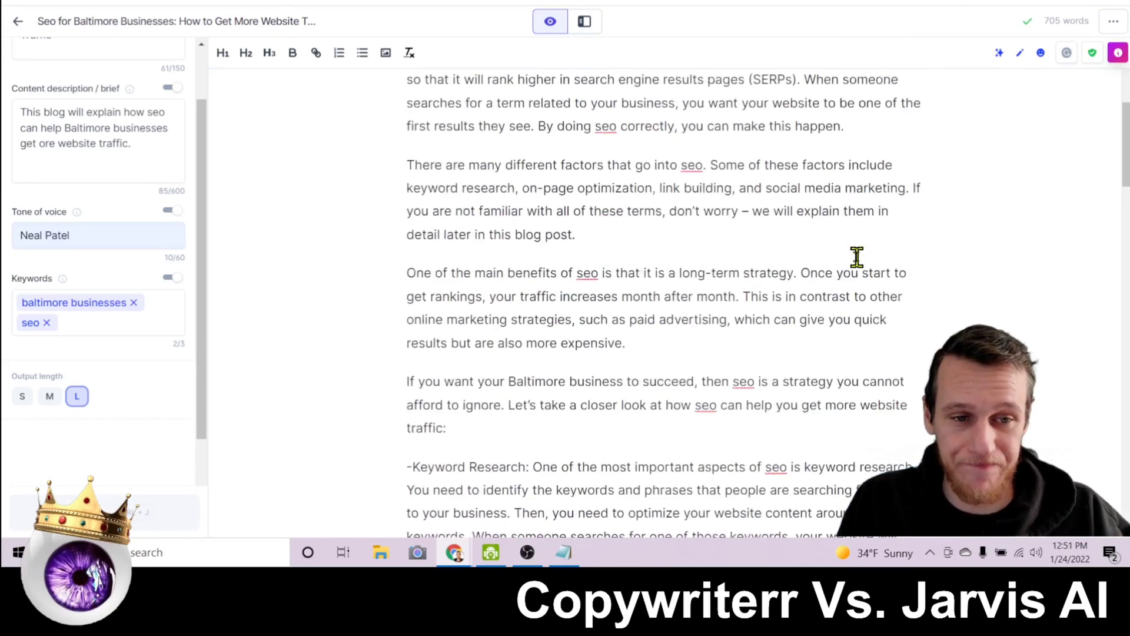
scroll(856, 250, "down", 2)
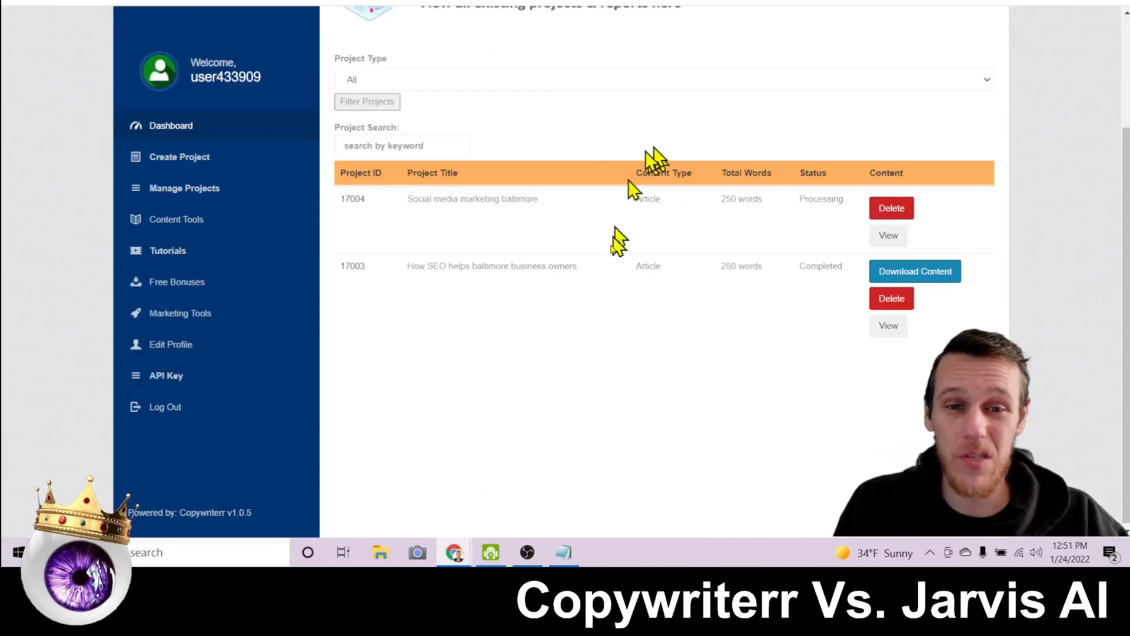
- Scroll to the top of the Copywriterr Manage Projects list
scroll(616, 240, "up", 3)
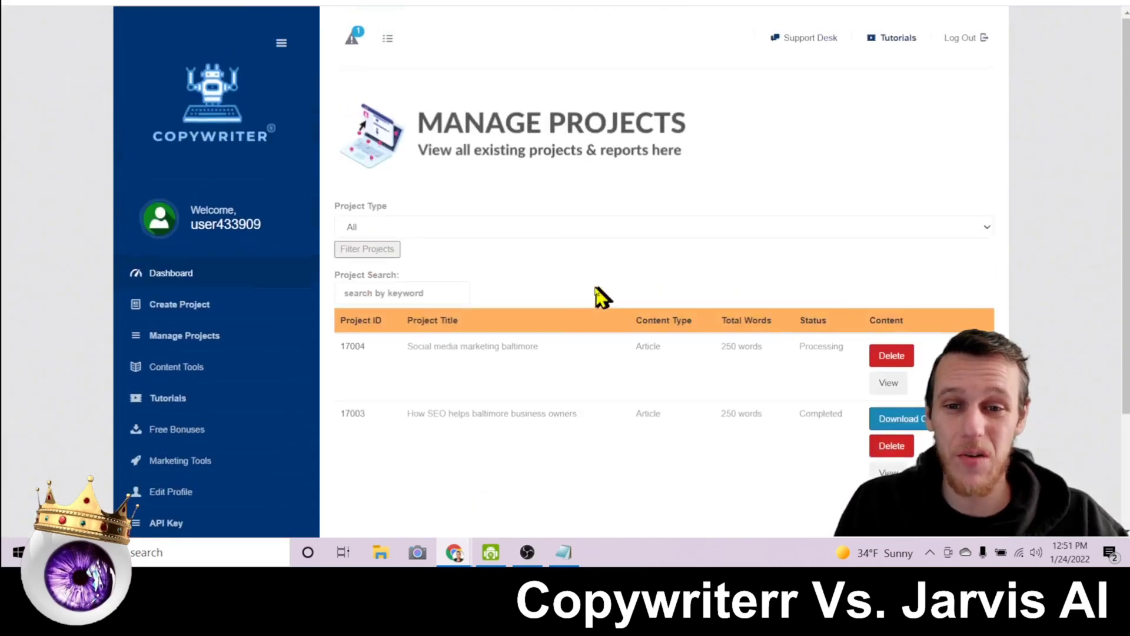